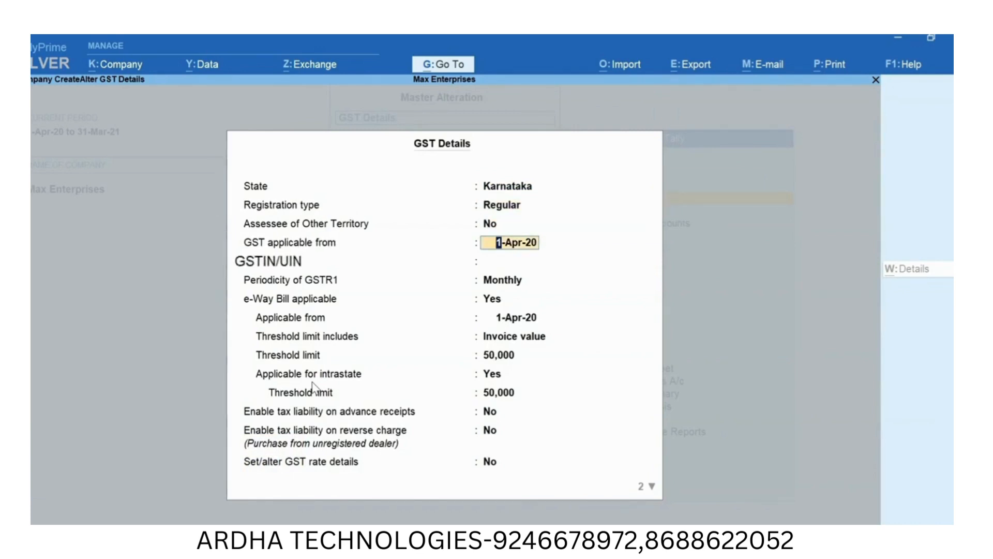
- Enter the company's GSTIN/UIN with GST applicable from 1-Apr-20, and keep the GSTR1 periodicity as Monthly
{"action": "key", "text": "Return"}
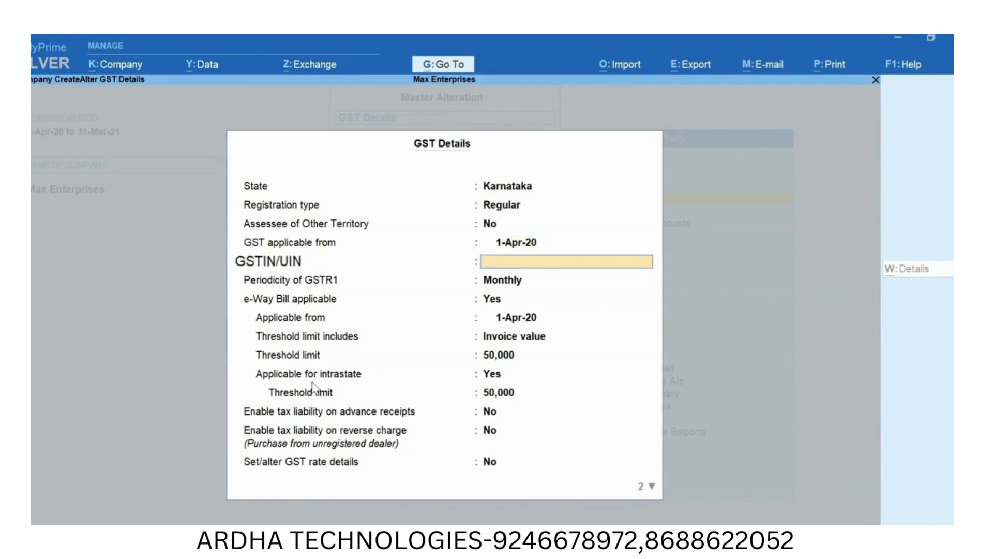
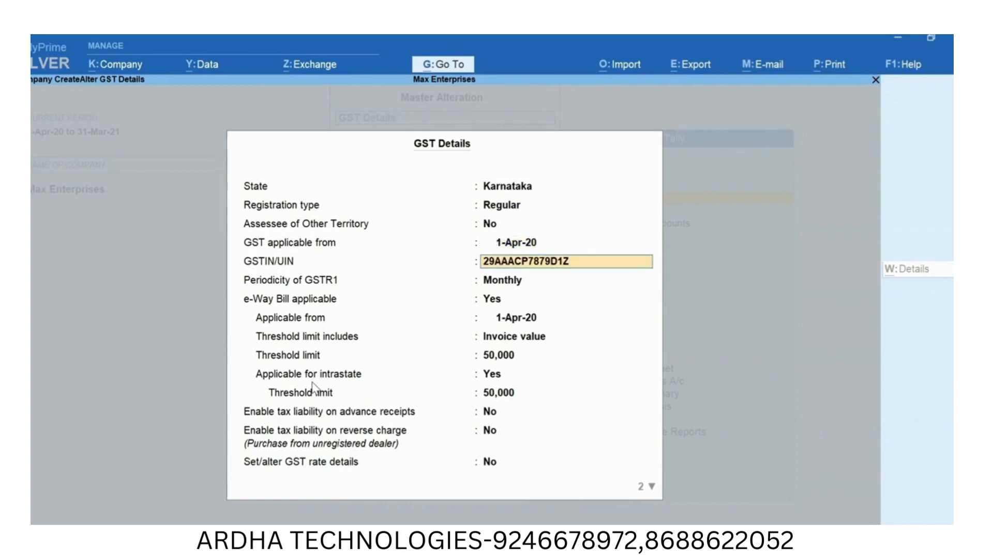
{"action": "key", "text": "Return"}
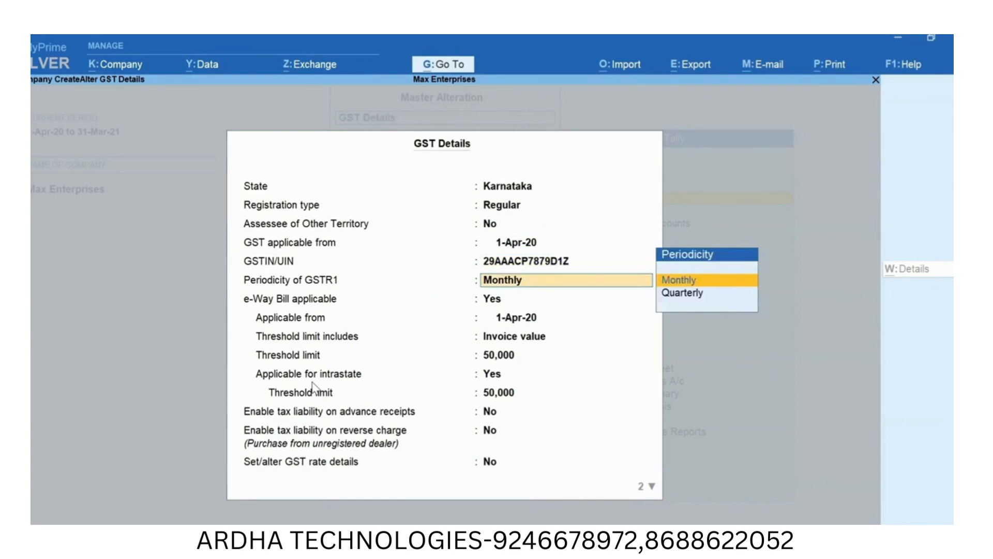
{"action": "key", "text": "Return"}
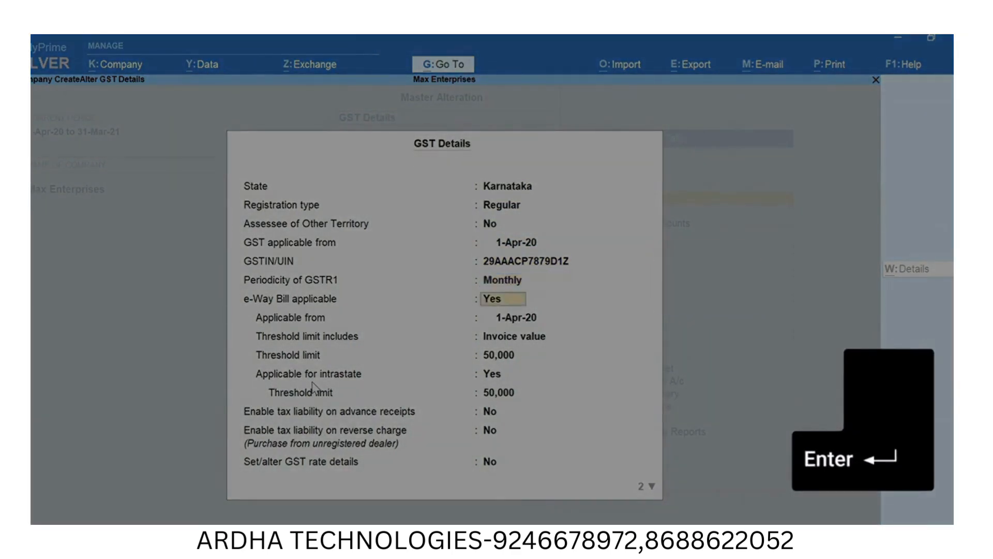
- Accept the e-Way Bill and tax liability settings and set the option to set/alter GST rate details to Yes
{"action": "key", "text": "Return"}
{"action": "key", "text": "Return"}
{"action": "key", "text": "Return"}
{"action": "key", "text": "Return"}
{"action": "key", "text": "Return"}
{"action": "key", "text": "Return"}
{"action": "key", "text": "Return"}
{"action": "key", "text": "Return"}
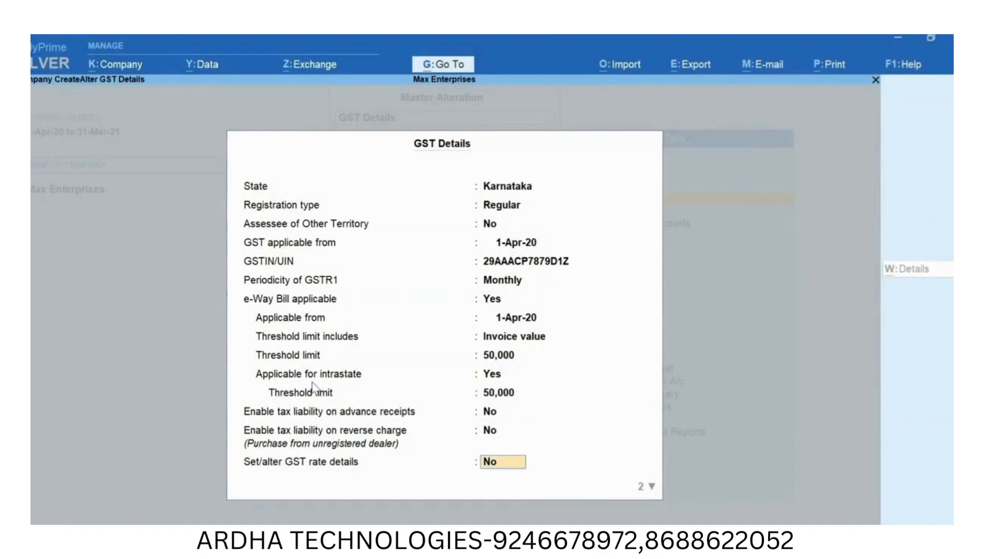
{"action": "key", "text": "y"}
{"action": "key", "text": "Return"}
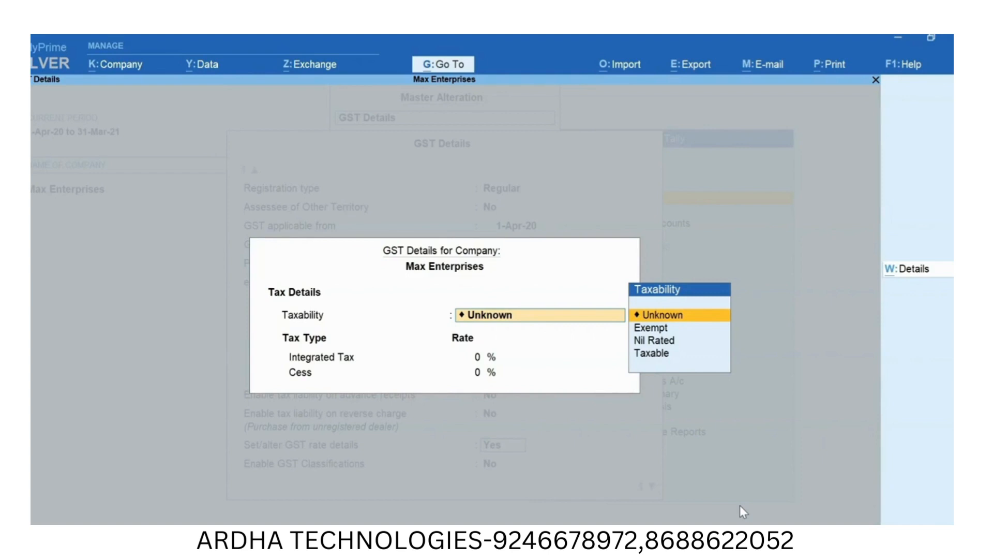
- Configure the company's GST rate details to allow HSN/SAC details and show all GST tax types
{"action": "key", "text": "F12"}
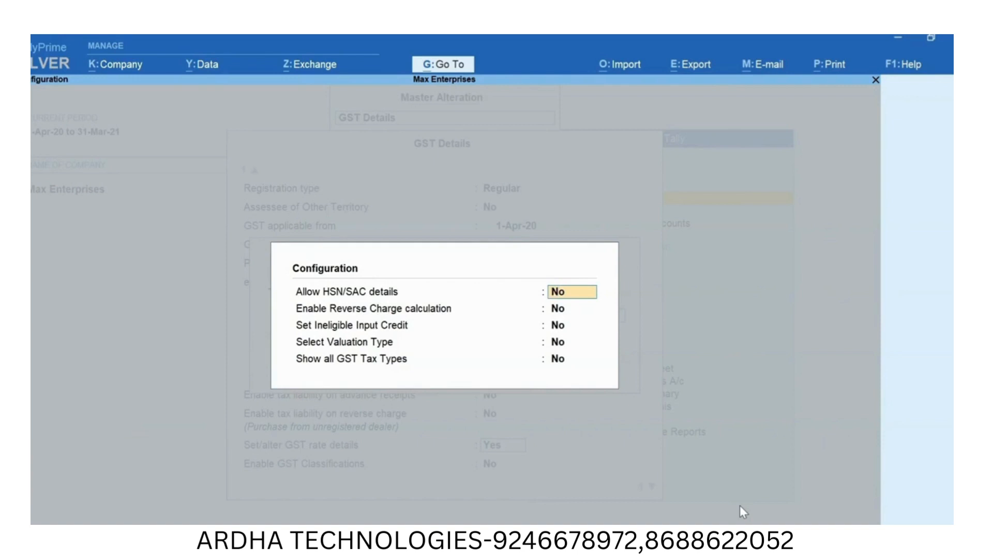
{"action": "type", "text": "y"}
{"action": "key", "text": "Return"}
{"action": "key", "text": "Return"}
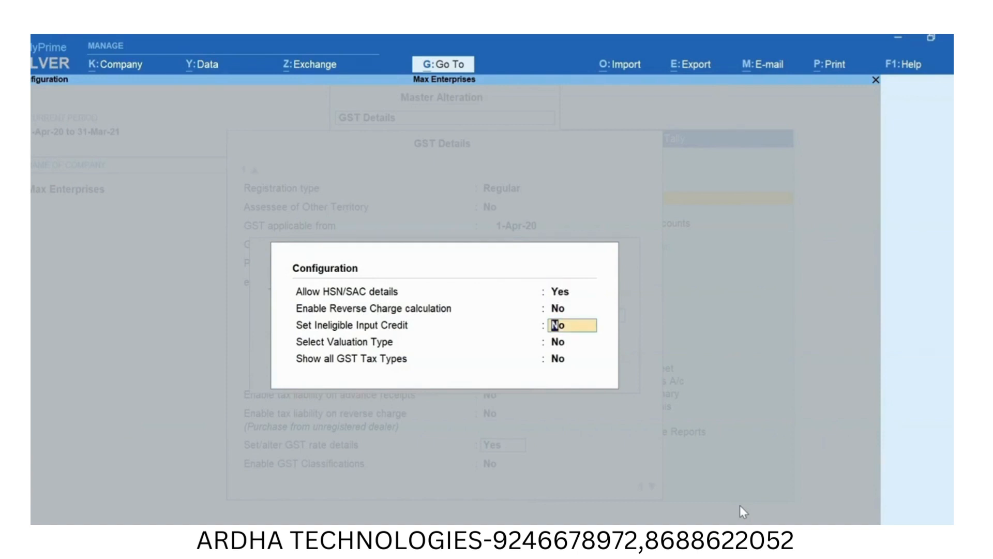
{"action": "key", "text": "Return"}
{"action": "key", "text": "Return"}
{"action": "type", "text": "y"}
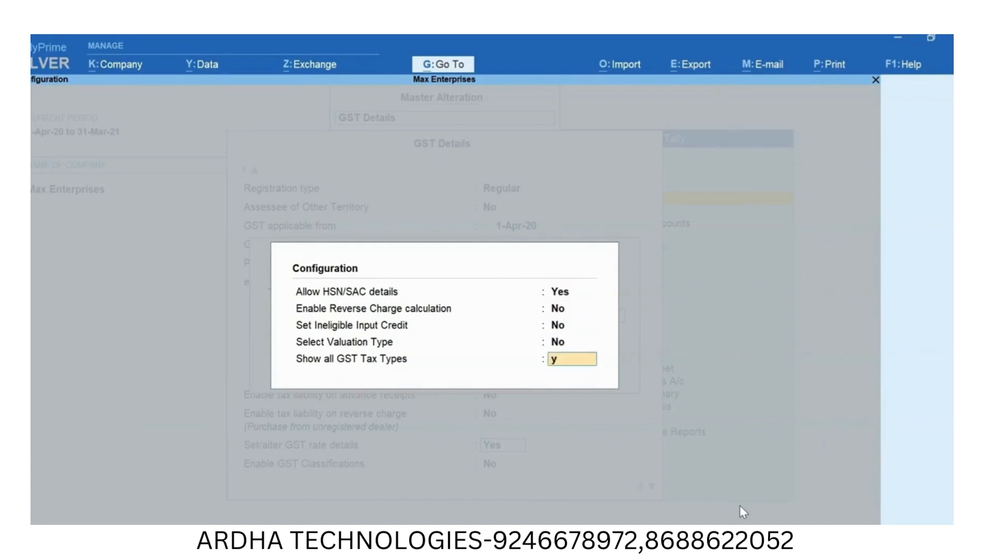
{"action": "key", "text": "Return"}
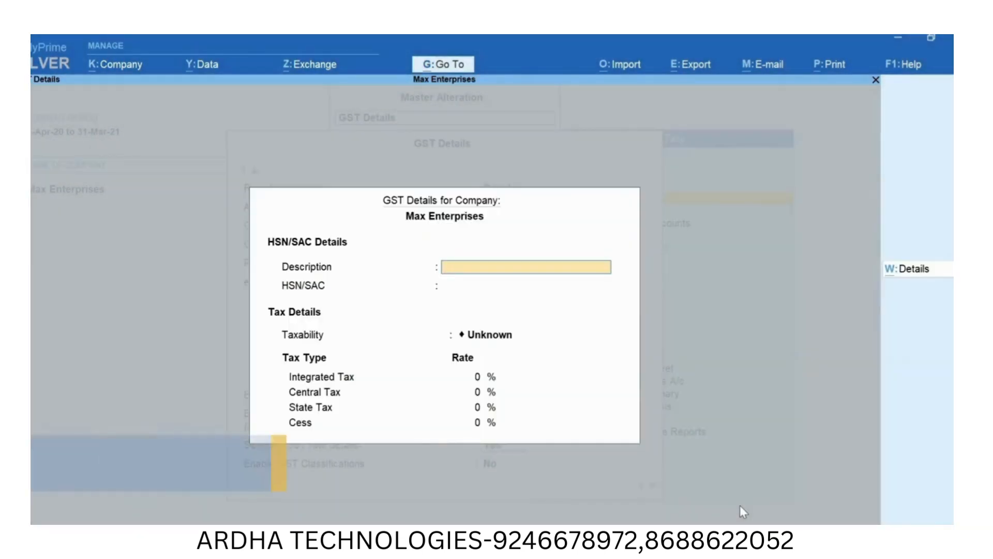
- Enter Computers as the company's HSN/SAC description and 8471 as its HSN/SAC code
{"action": "type", "text": "Computers"}
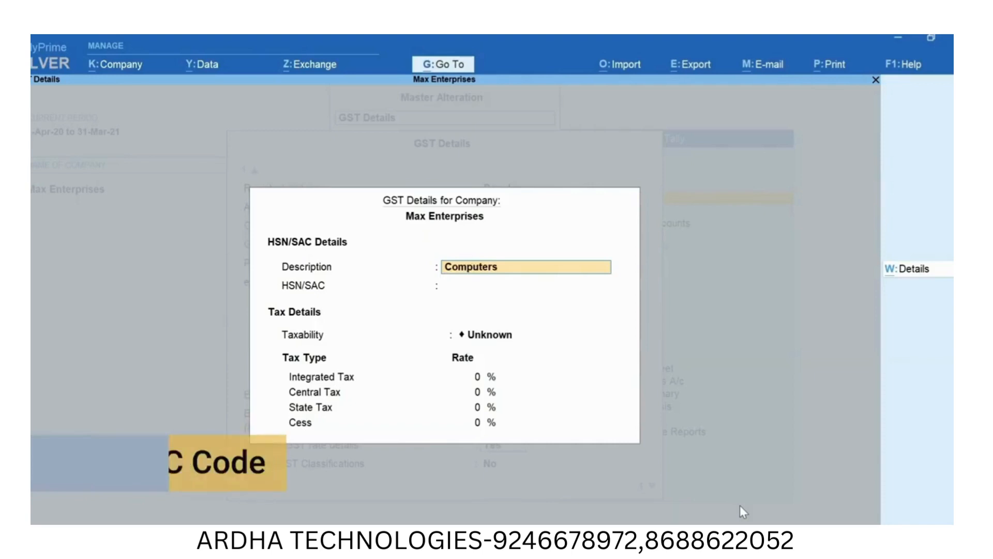
{"action": "key", "text": "Return"}
{"action": "type", "text": "8471"}
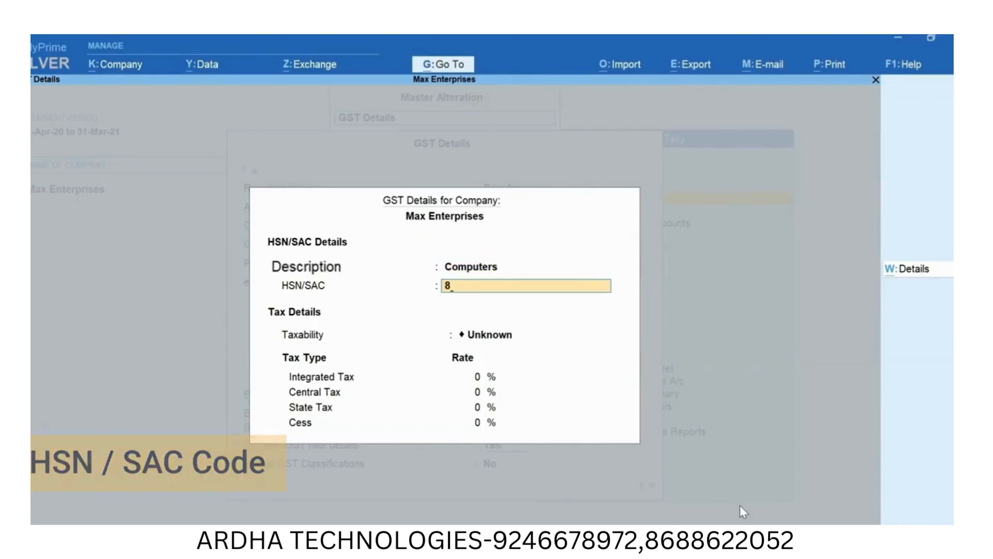
{"action": "key", "text": "Return"}
- Set the company's taxability to Taxable with an Integrated Tax rate of 18%, and save the GST details
{"action": "key", "text": "Down"}
{"action": "key", "text": "Down"}
{"action": "key", "text": "Down"}
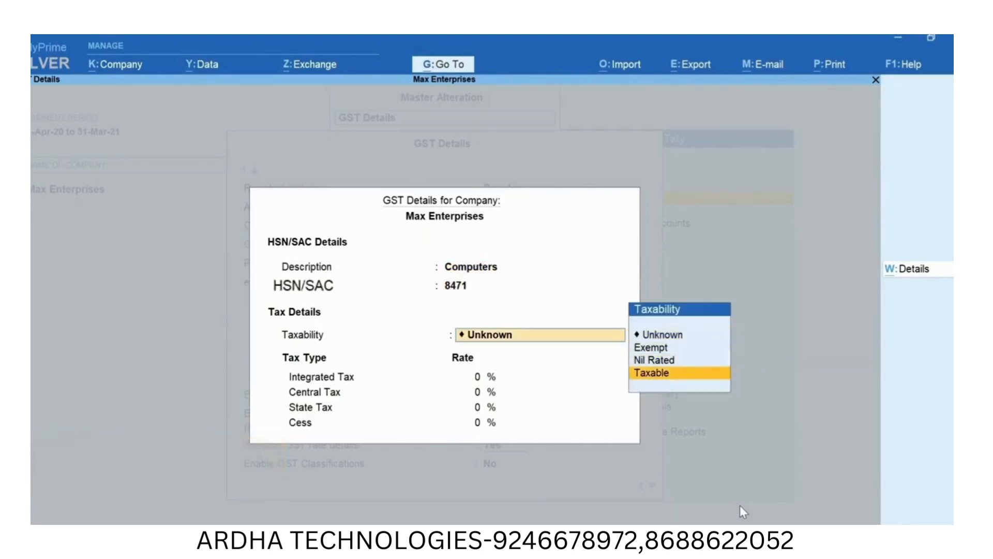
{"action": "key", "text": "Return"}
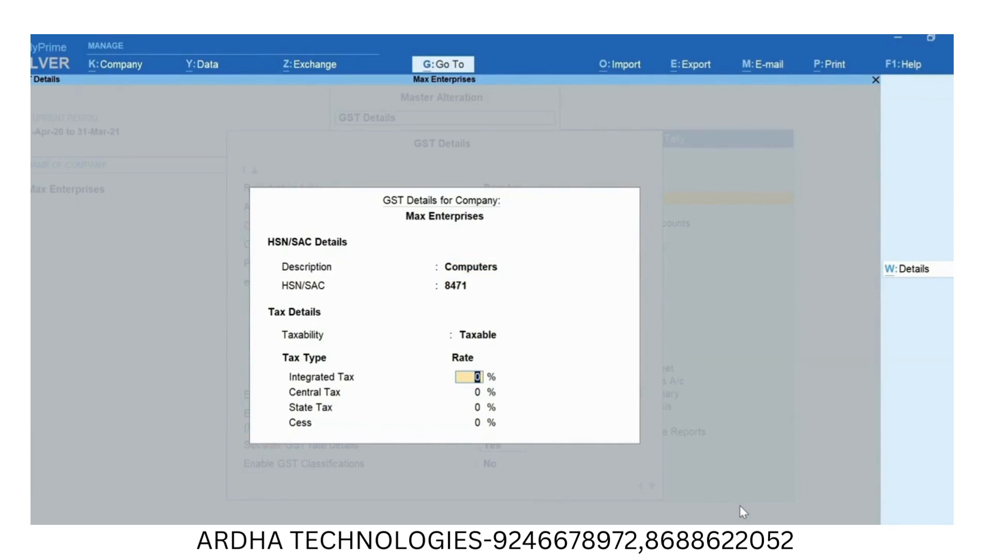
{"action": "type", "text": "18"}
{"action": "key", "text": "Return"}
{"action": "key", "text": "Return"}
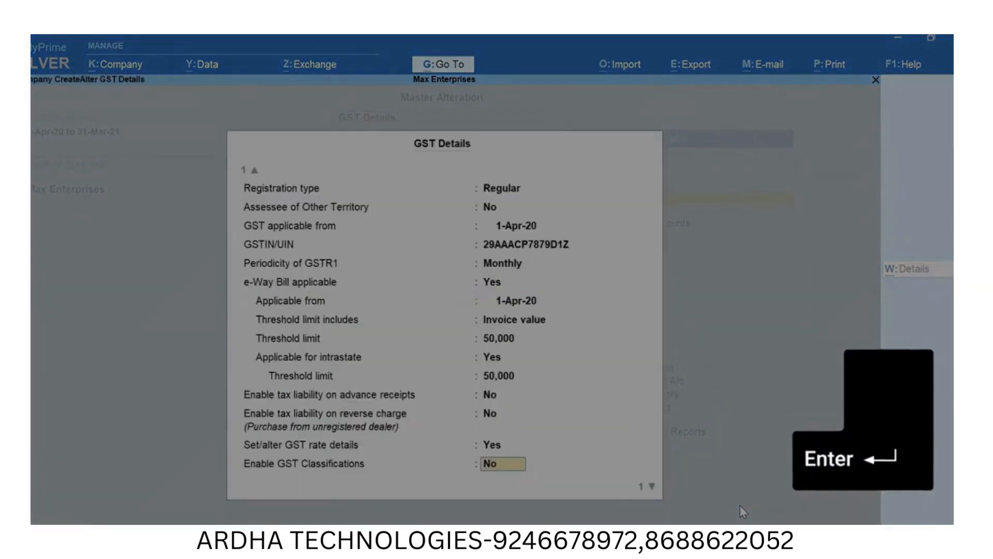
{"action": "key", "text": "ctrl+a"}
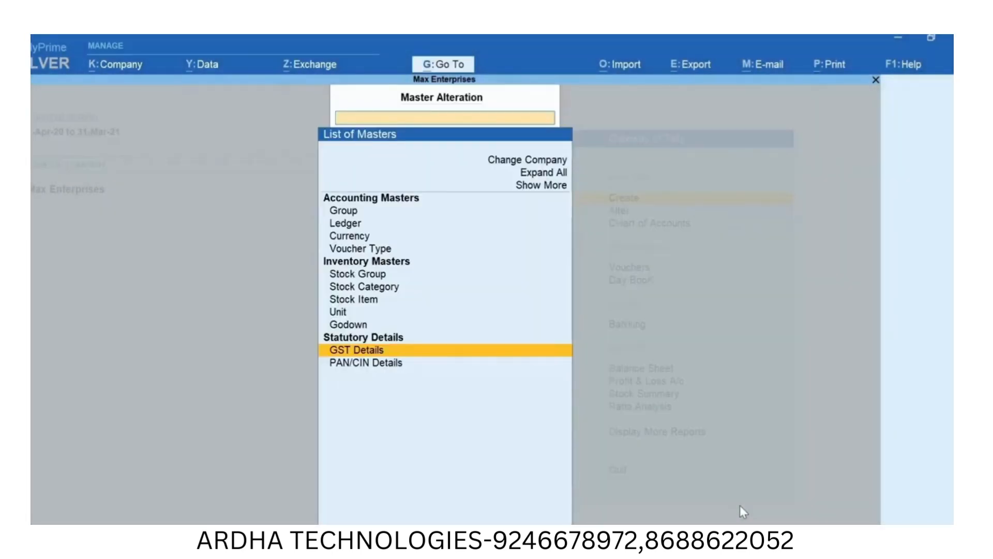
- Look up GST Details through master alteration and return to the Gateway of Tally
{"action": "key", "text": "Escape"}
{"action": "key", "text": "a"}
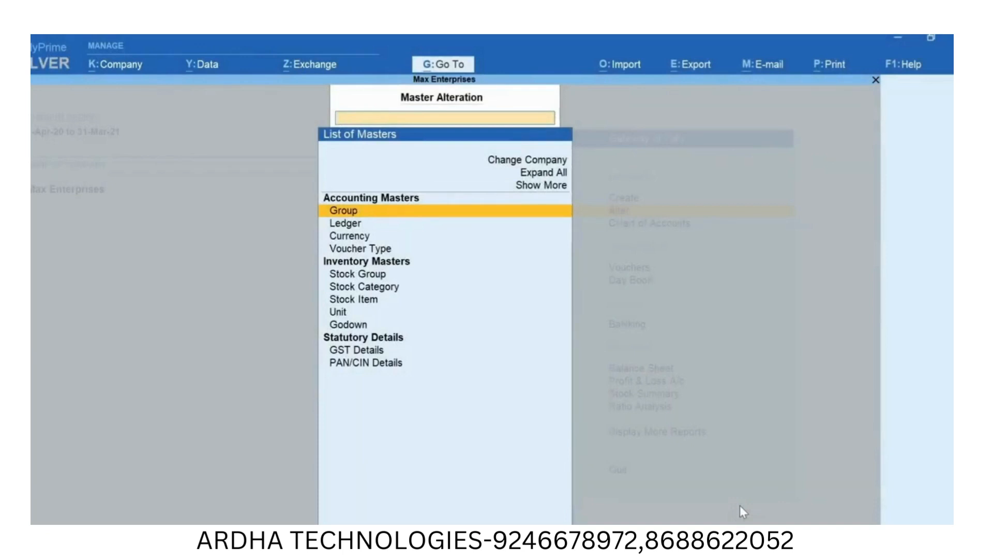
{"action": "type", "text": "GST"}
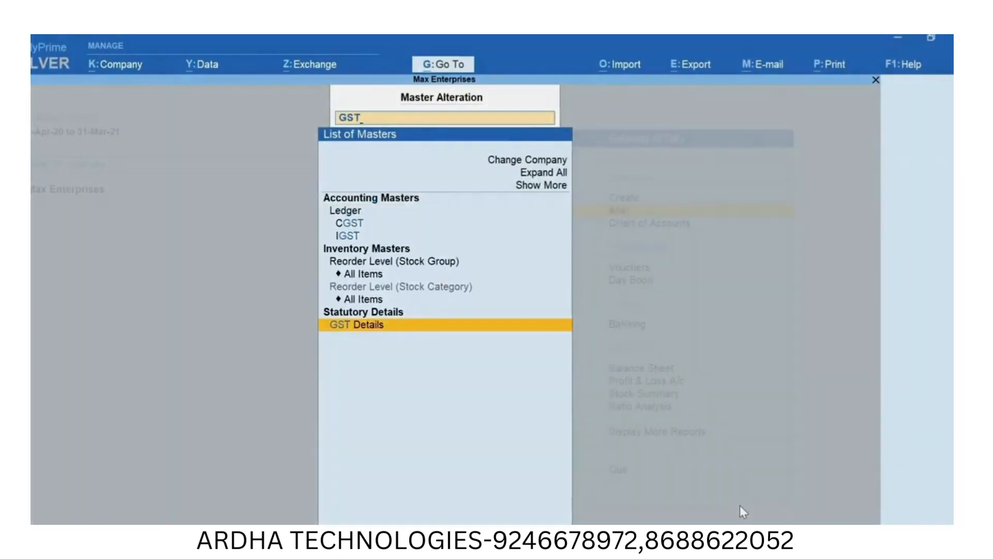
{"action": "key", "text": "Return"}
{"action": "key", "text": "Escape"}
{"action": "key", "text": "Escape"}
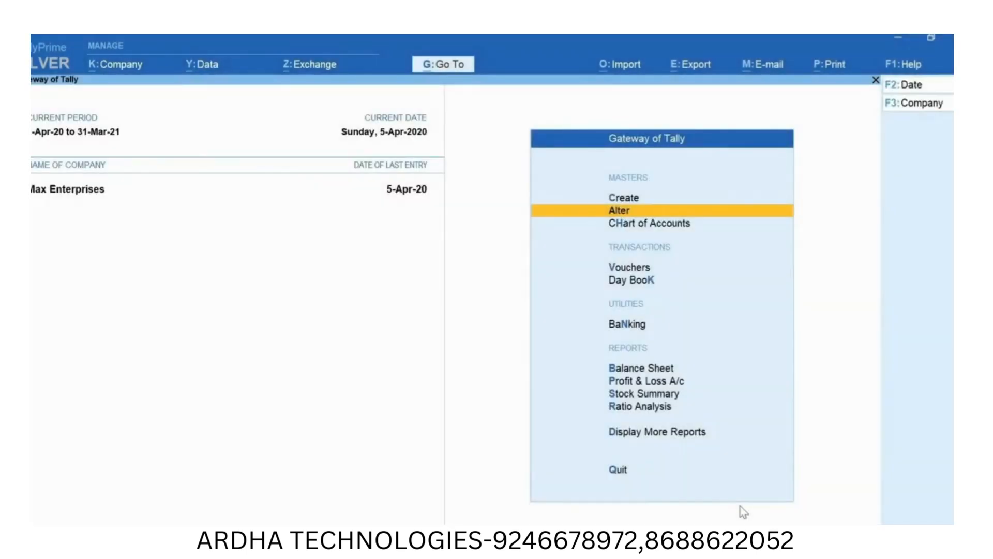
- Check the Goods and Services Tax (GST) option in the company features and leave without changes
{"action": "key", "text": "F11"}
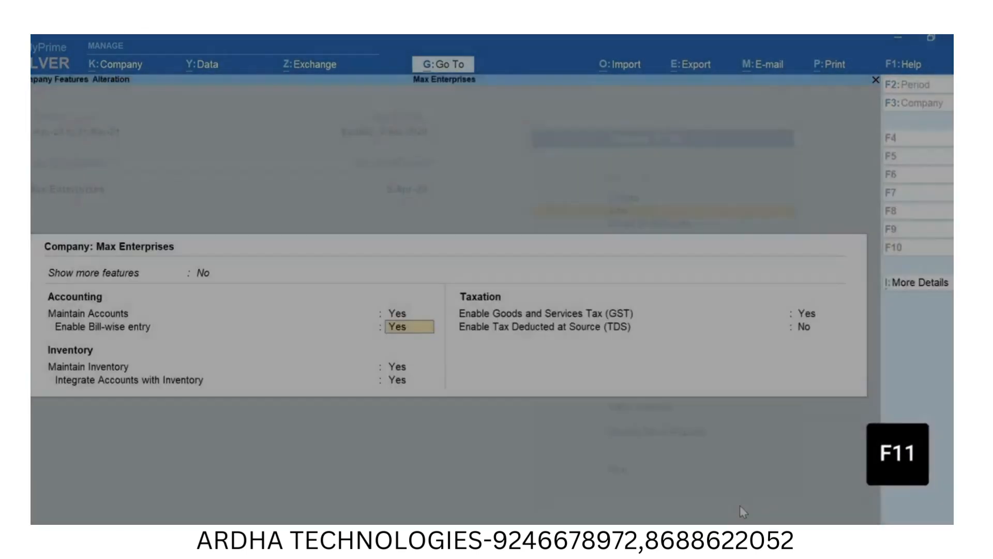
{"action": "key", "text": "Return"}
{"action": "key", "text": "Return"}
{"action": "key", "text": "Return"}
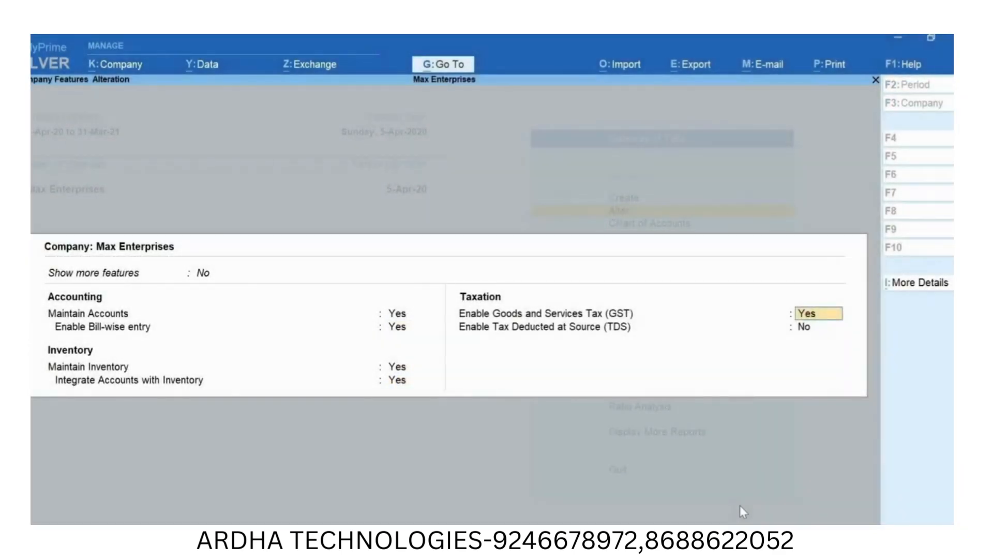
{"action": "key", "text": "Escape"}
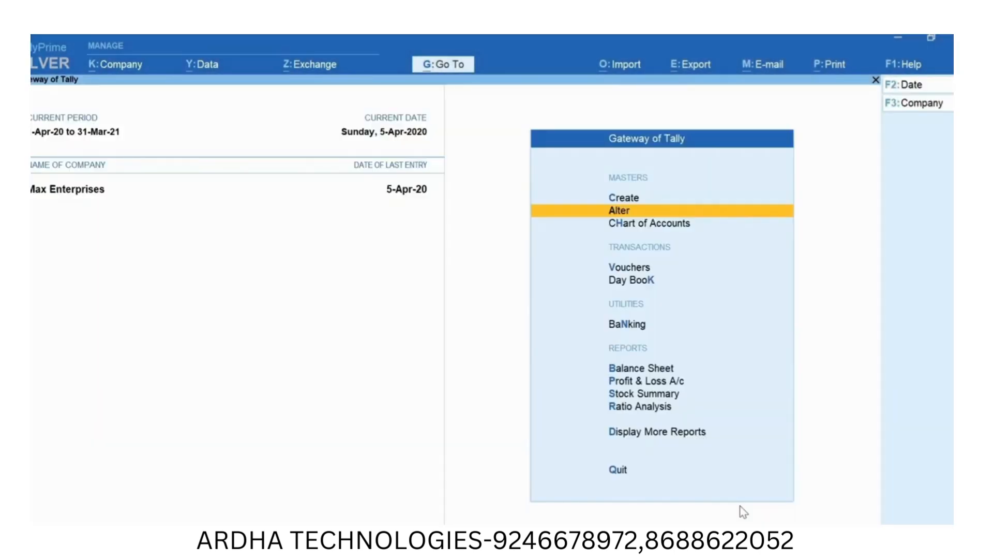
- Open the GST Rate Setup report and expand it to list all stock groups and their items
{"action": "key", "text": "alt"}
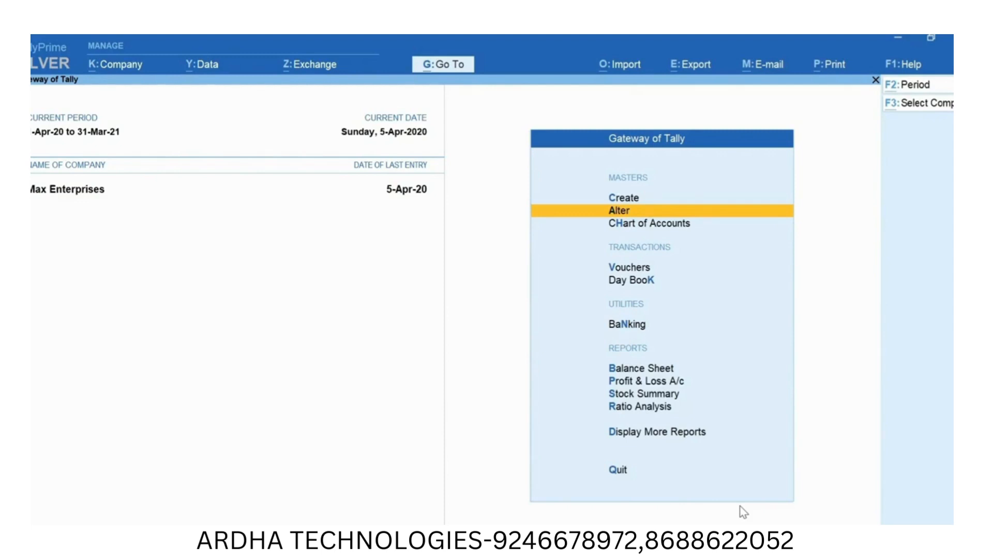
{"action": "key", "text": "alt+g"}
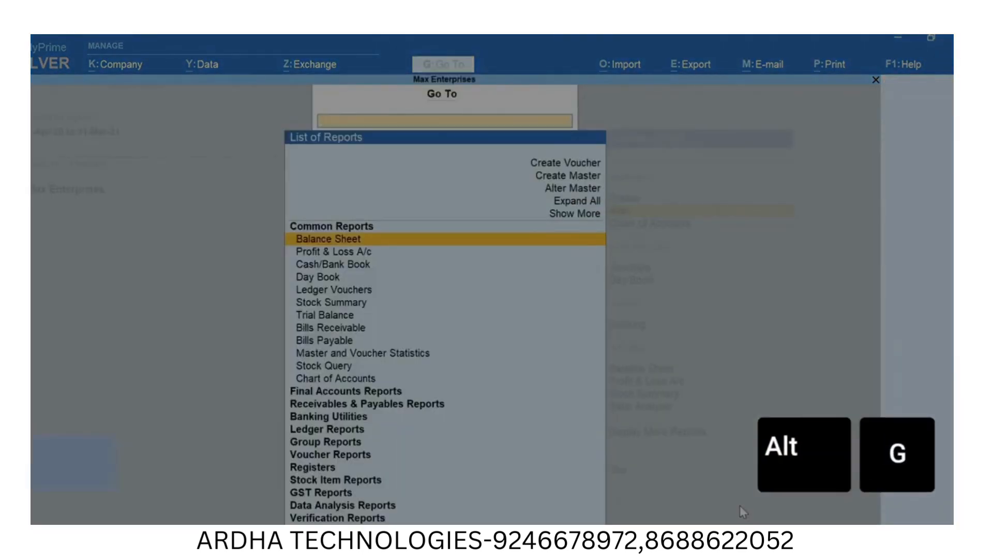
{"action": "type", "text": "Rate"}
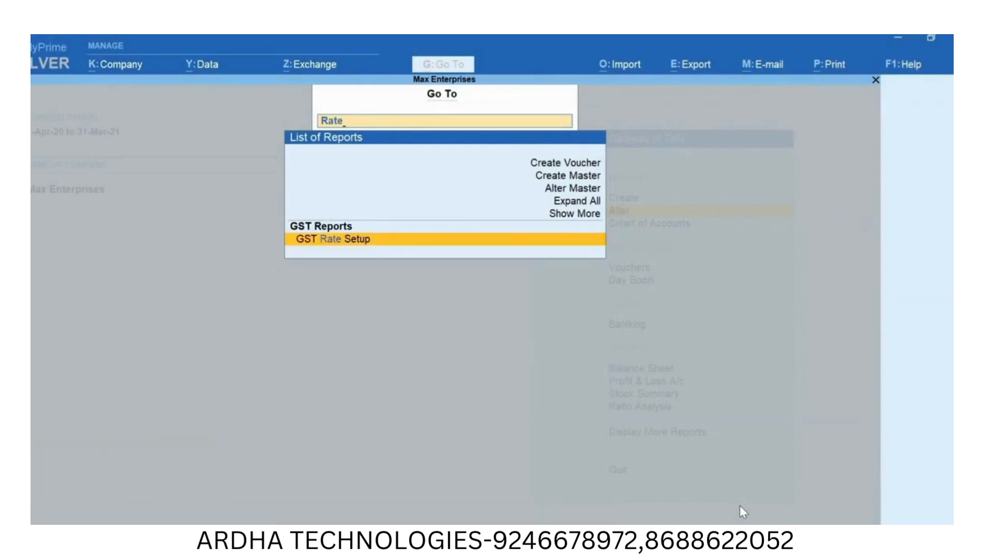
{"action": "key", "text": "Return"}
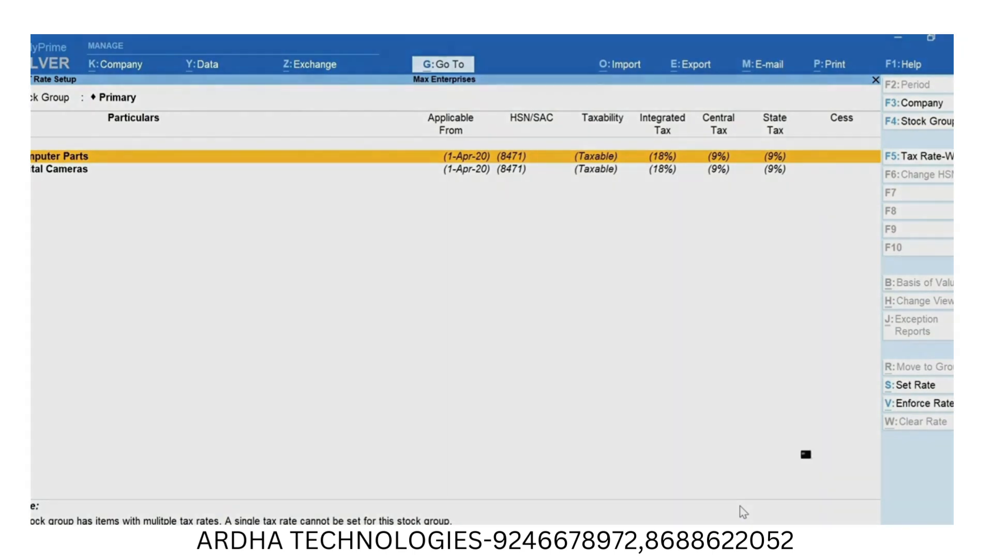
{"action": "key", "text": "alt+F5"}
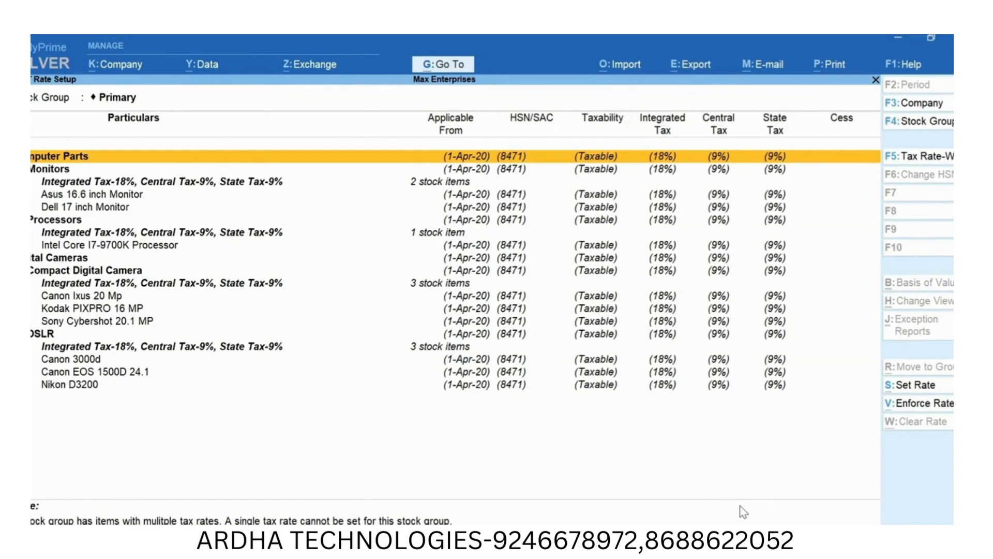
- Set the Digital Cameras stock group's HSN/SAC description to Digital Camera and its HSN/SAC code to 8525
{"action": "key", "text": "Down"}
{"action": "key", "text": "Down"}
{"action": "key", "text": "Down"}
{"action": "key", "text": "Down"}
{"action": "key", "text": "Down"}
{"action": "key", "text": "Down"}
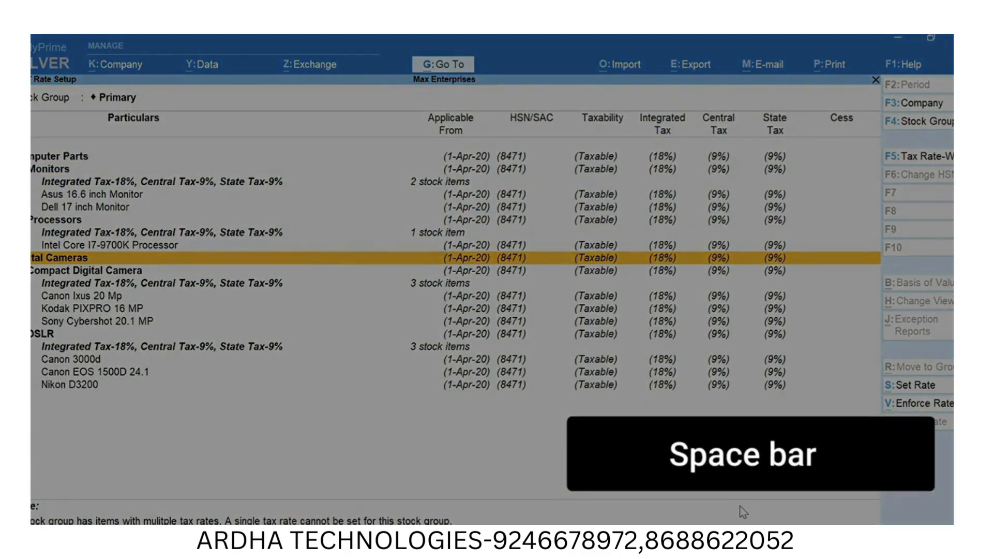
{"action": "key", "text": "space"}
{"action": "key", "text": "alt+s"}
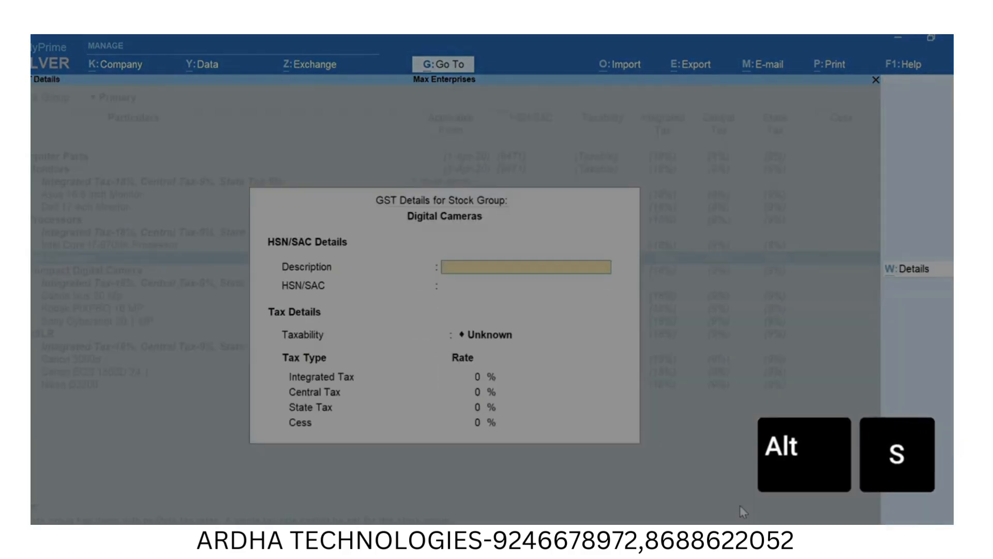
{"action": "type", "text": "Digital Camera"}
{"action": "key", "text": "Return"}
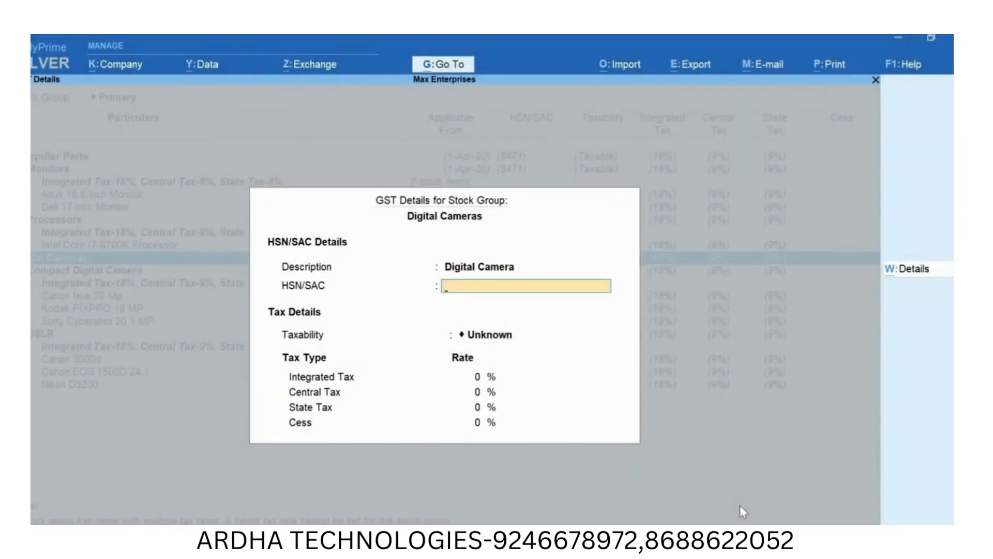
{"action": "type", "text": "8525"}
{"action": "key", "text": "Return"}
- Set the Digital Cameras group's taxability to Taxable with an Integrated Tax rate of 28%, and save it
{"action": "key", "text": "Down"}
{"action": "key", "text": "Down"}
{"action": "key", "text": "Down"}
{"action": "key", "text": "Return"}
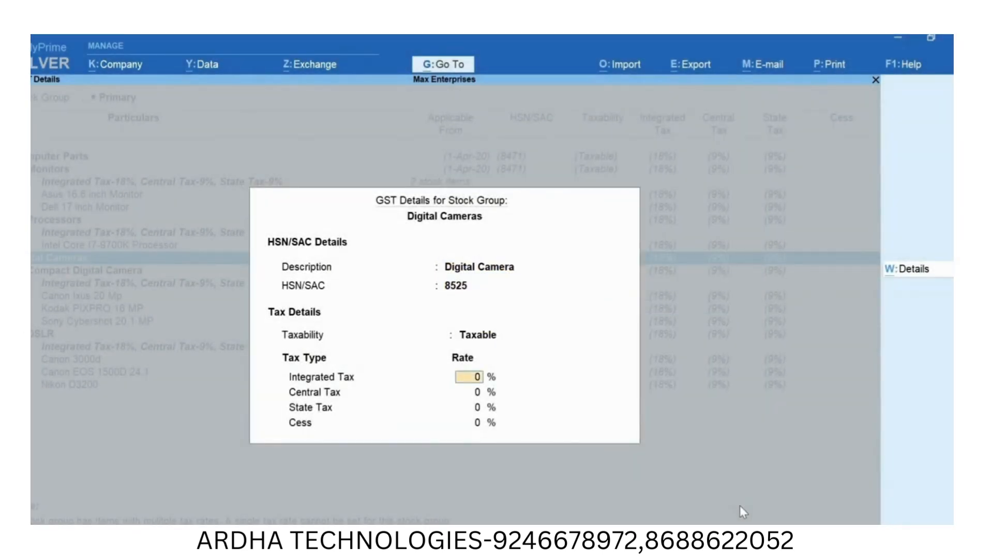
{"action": "type", "text": "28"}
{"action": "key", "text": "Return"}
{"action": "key", "text": "Return"}
{"action": "key", "text": "Return"}
{"action": "key", "text": "Return"}
{"action": "key", "text": "Return"}
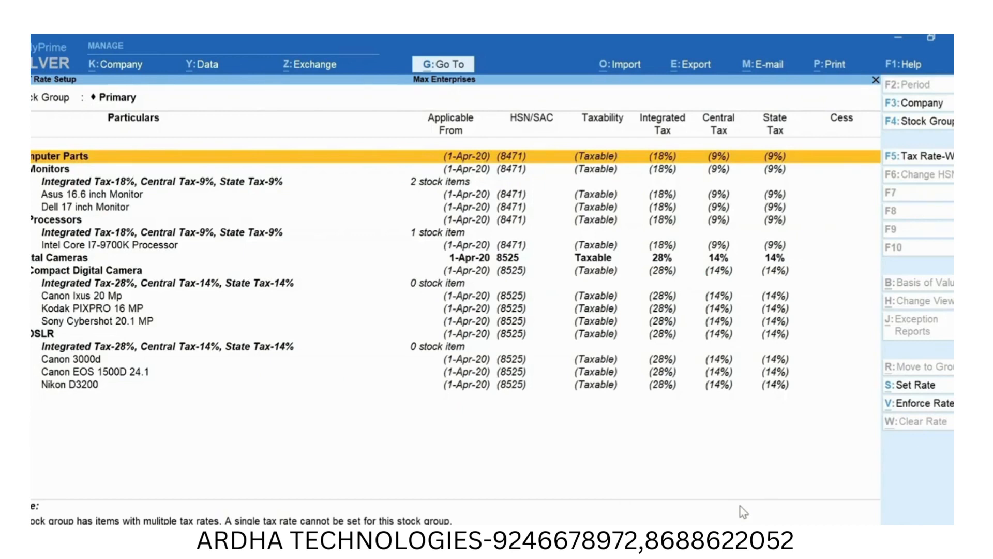
- Review the GST rates down the list to the Digital Cameras stock group
{"action": "key", "text": "Down"}
{"action": "key", "text": "Down"}
{"action": "key", "text": "Down"}
{"action": "key", "text": "Down"}
{"action": "key", "text": "Down"}
{"action": "key", "text": "Down"}
{"action": "key", "text": "Down"}
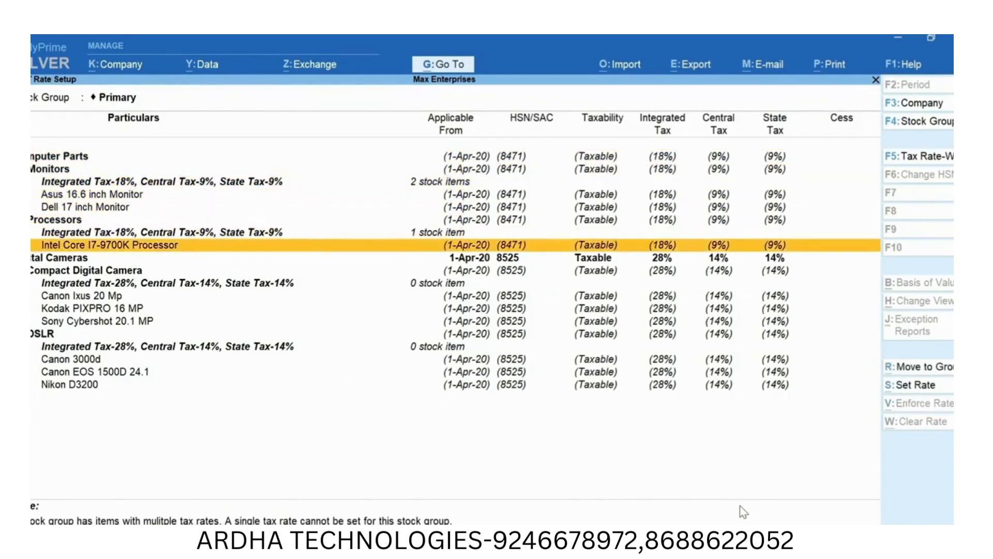
{"action": "key", "text": "Down"}
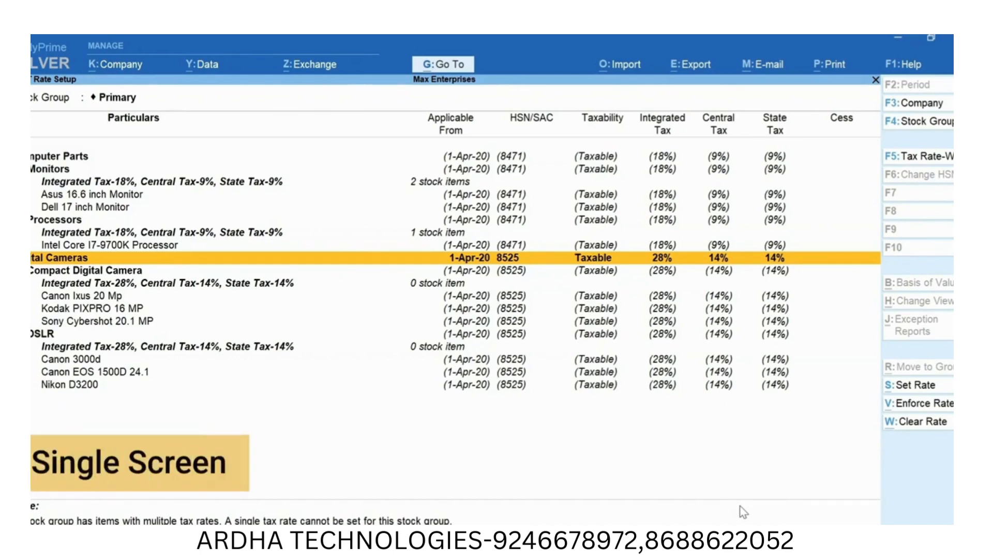
- Open the Update Party GSTIN report for all groups and all ledgers
{"action": "key", "text": "alt+g"}
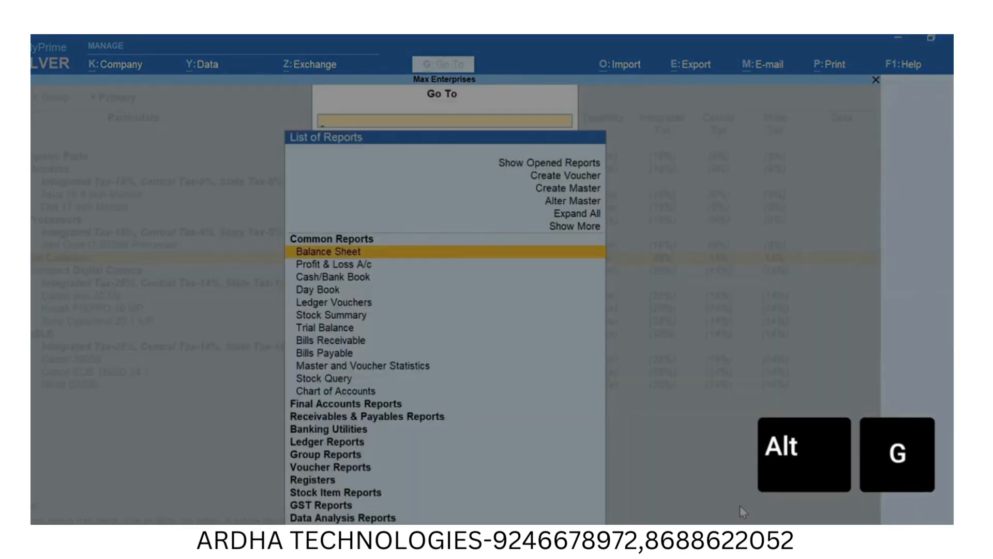
{"action": "type", "text": "GSTIN"}
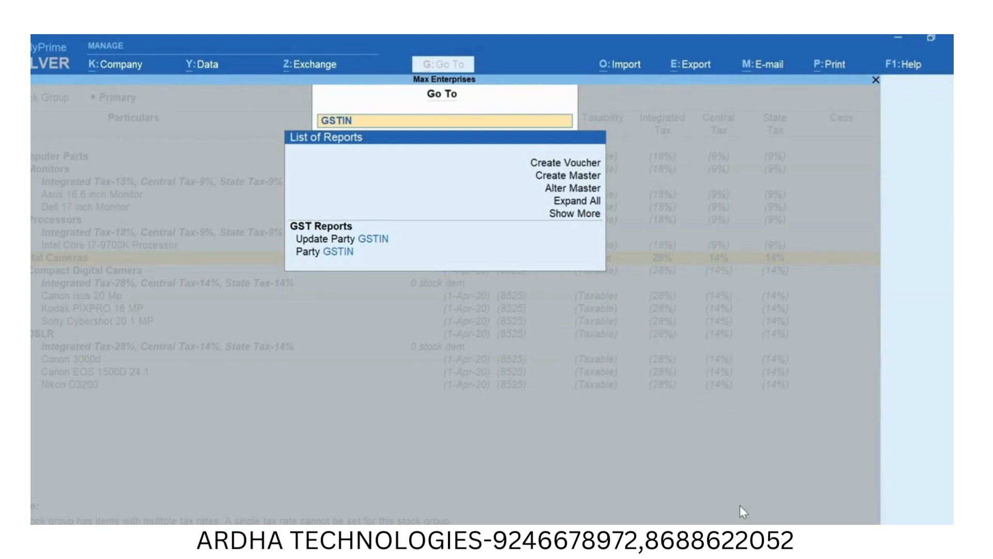
{"action": "key", "text": "Down"}
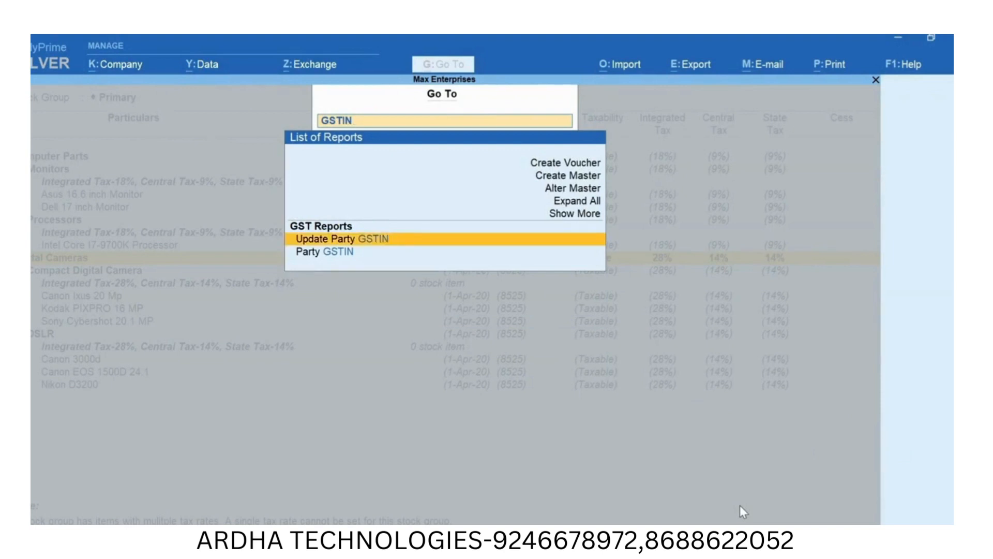
{"action": "key", "text": "Return"}
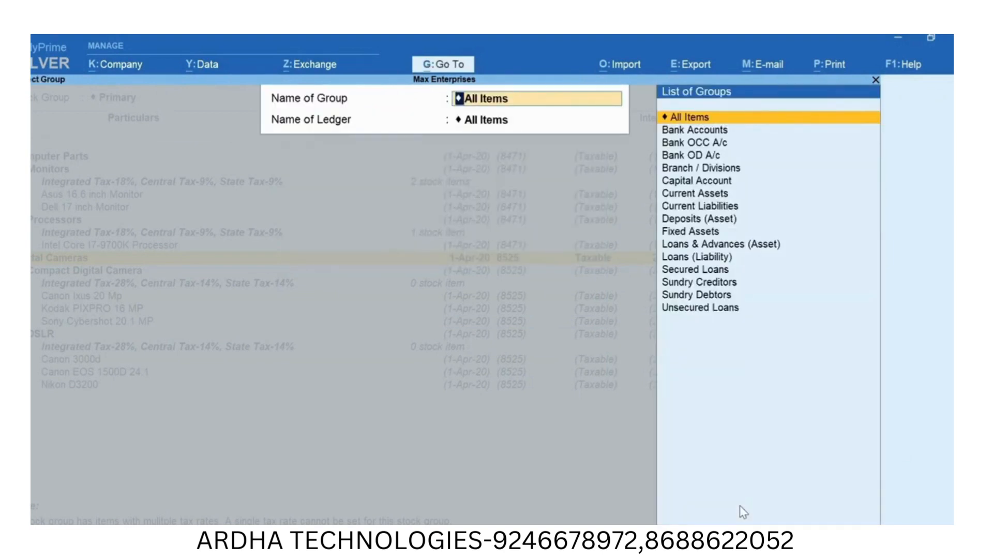
{"action": "key", "text": "Return"}
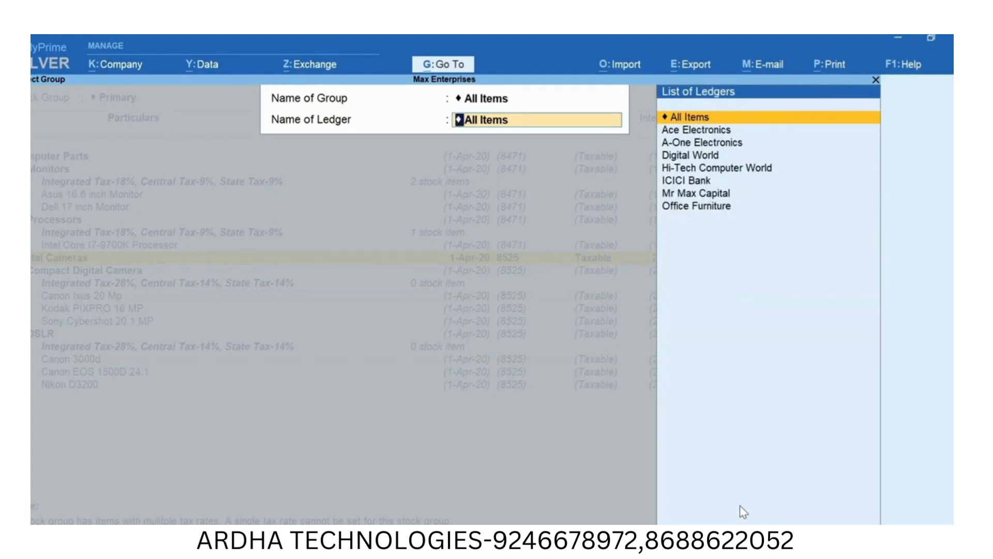
{"action": "key", "text": "Return"}
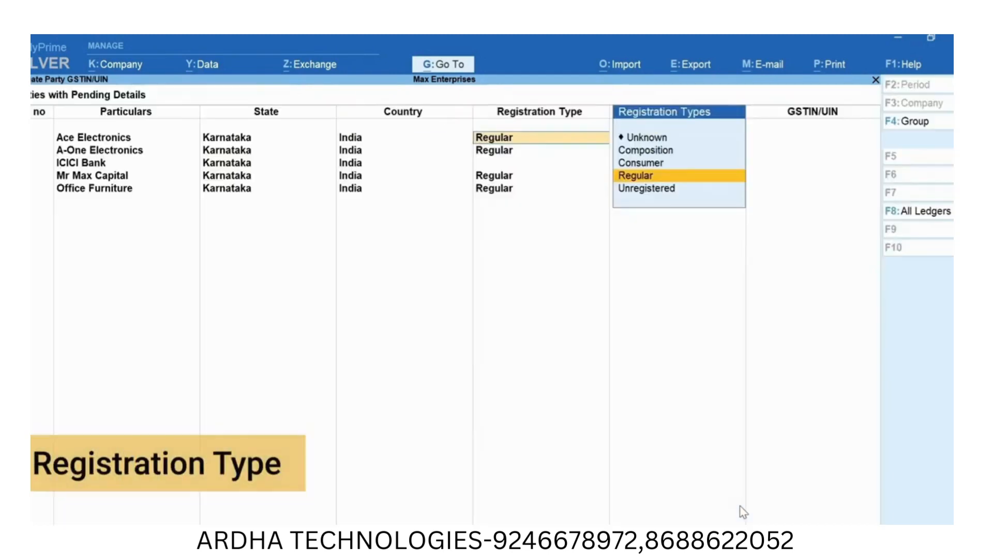
- Fill in the Ace Electronics party details with registration type Regular, party type Not Applicable and its GSTIN/UIN, and leave the report
{"action": "key", "text": "Return"}
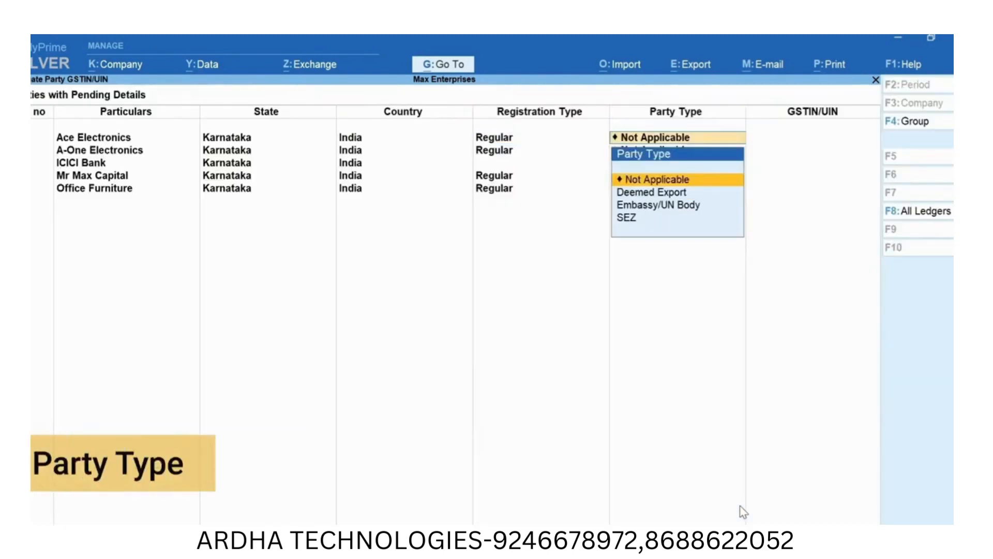
{"action": "key", "text": "Return"}
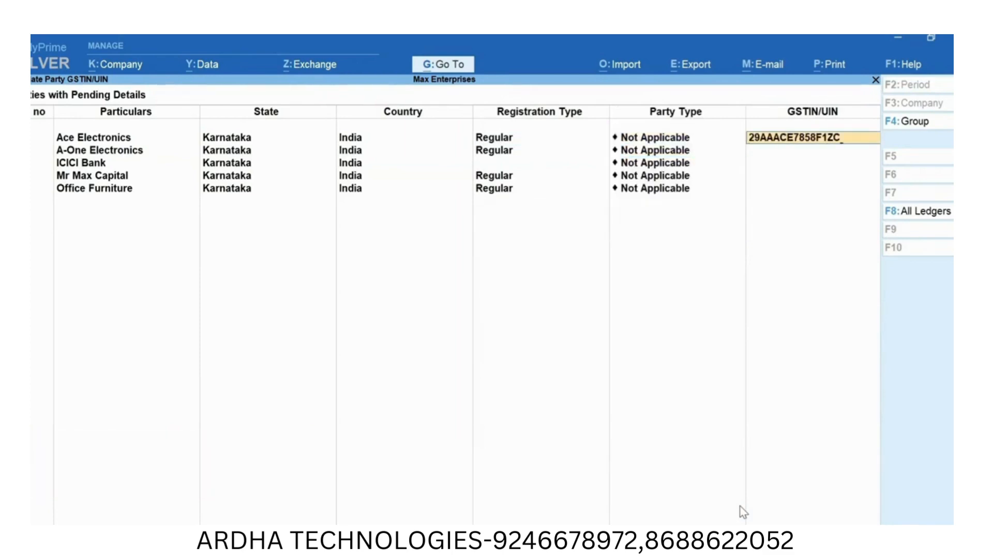
{"action": "key", "text": "Escape"}
{"action": "key", "text": "Escape"}
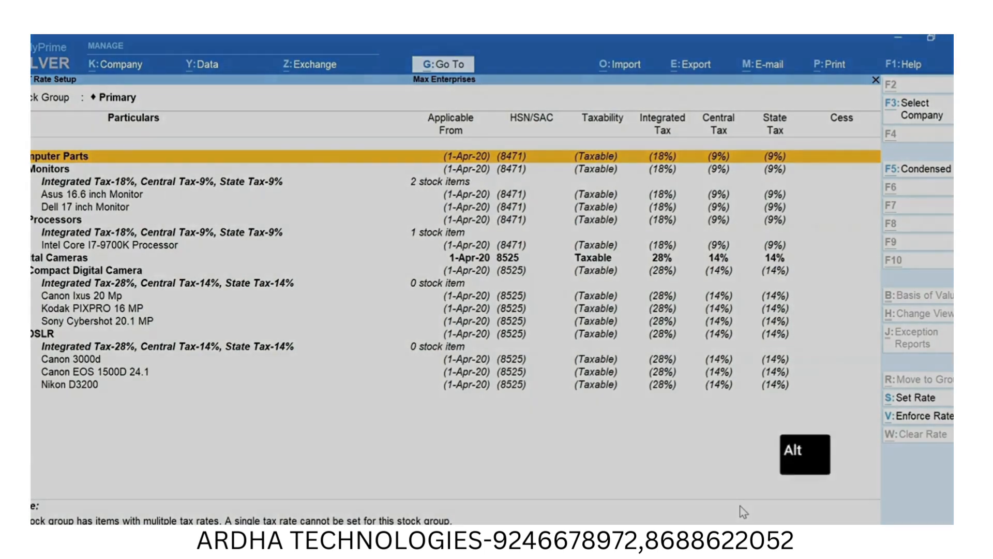
- Open the Map UoM - UQC report and map the Numbers unit to the unit quantity code NOS-NUMBERS
{"action": "key", "text": "alt+g"}
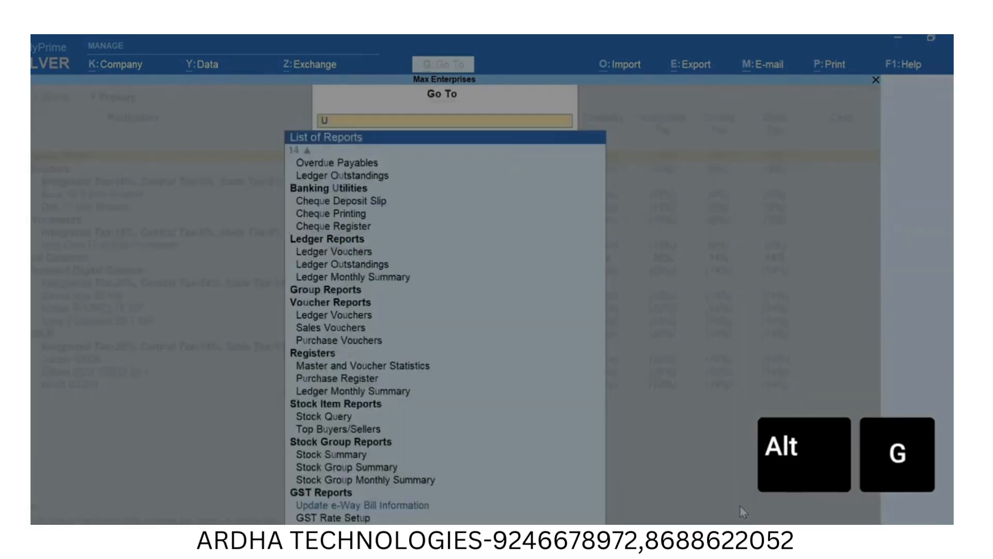
{"action": "type", "text": "UQC"}
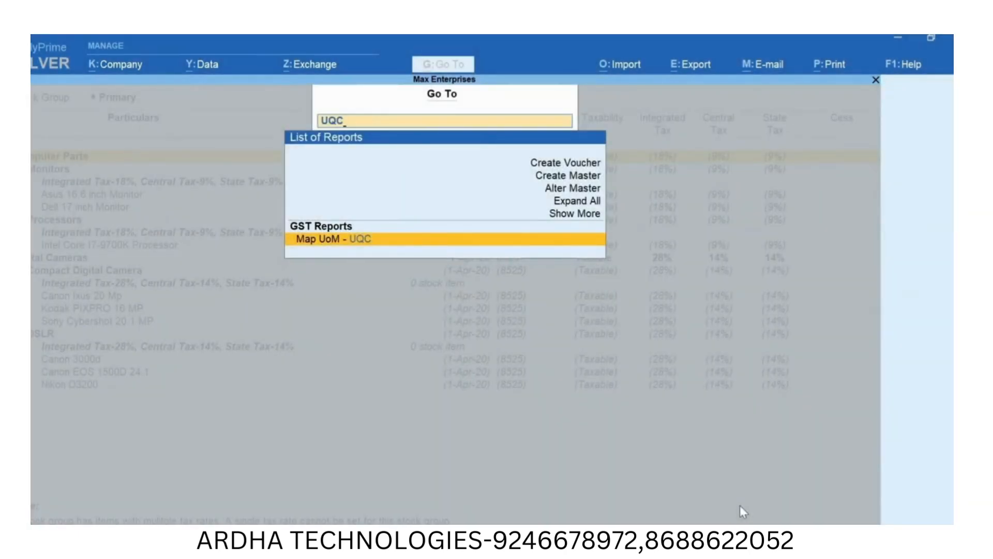
{"action": "key", "text": "Return"}
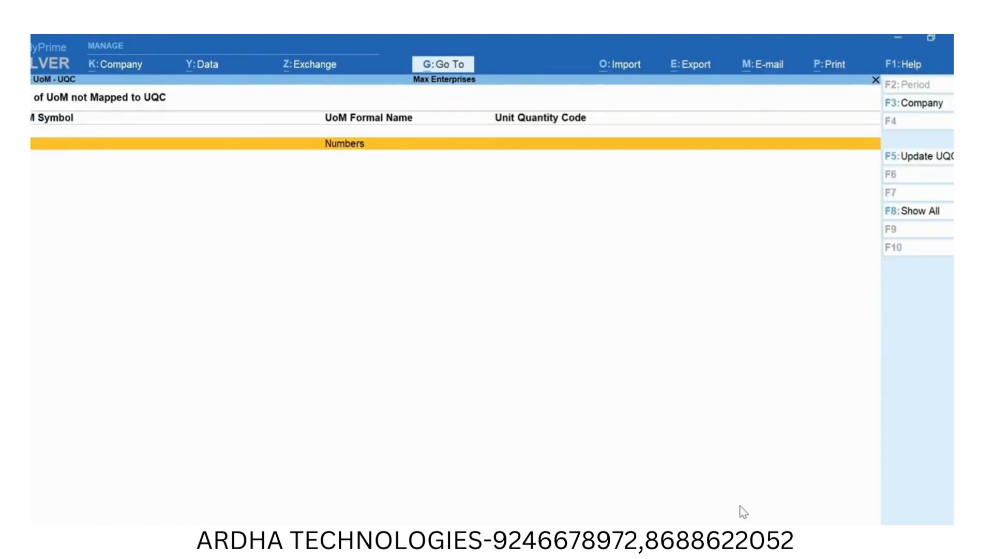
{"action": "key", "text": "F5"}
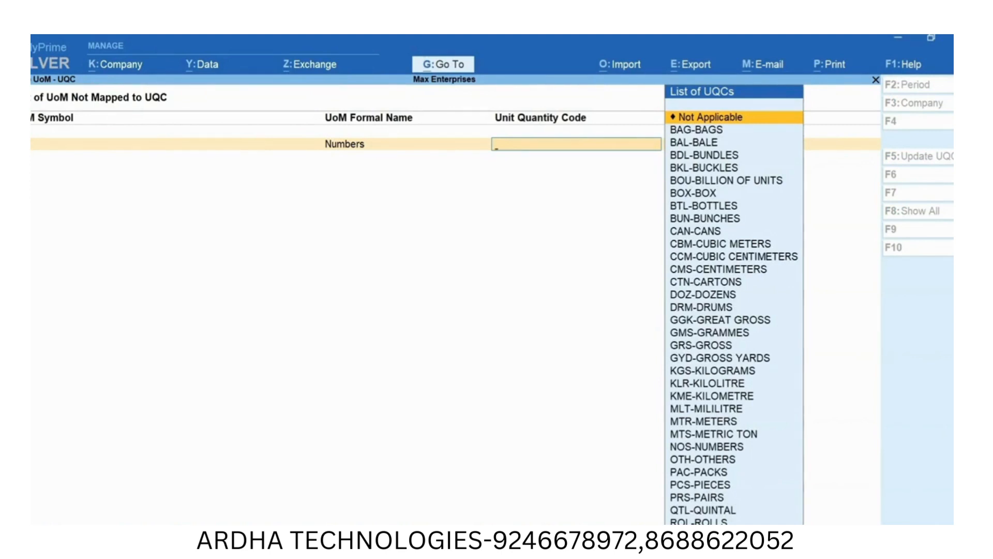
{"action": "type", "text": "n"}
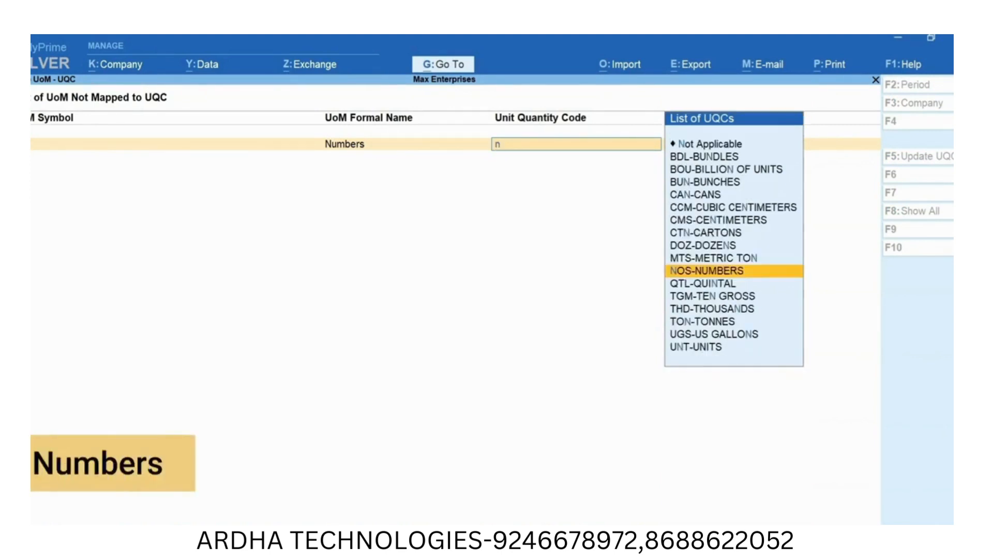
{"action": "type", "text": "u"}
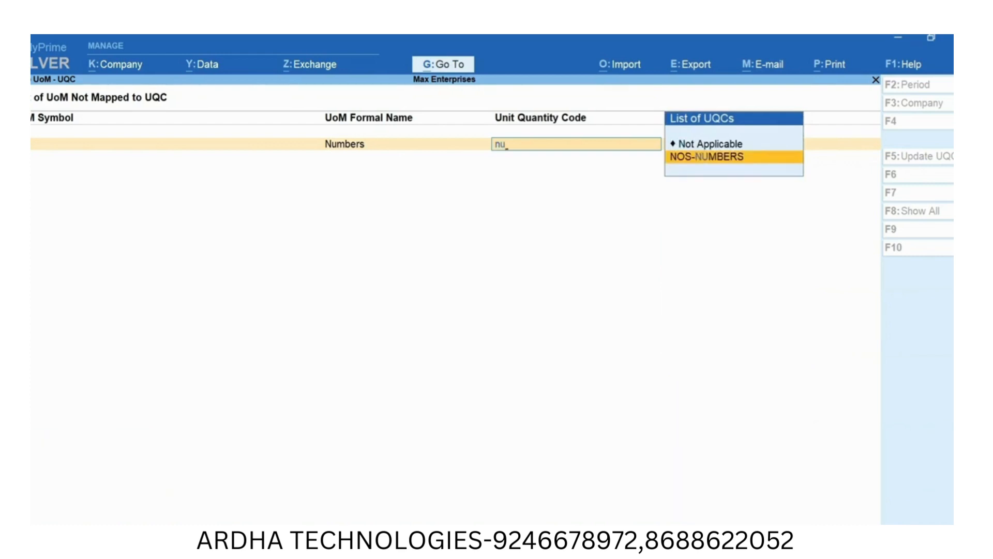
{"action": "key", "text": "Return"}
{"action": "key", "text": "Return"}
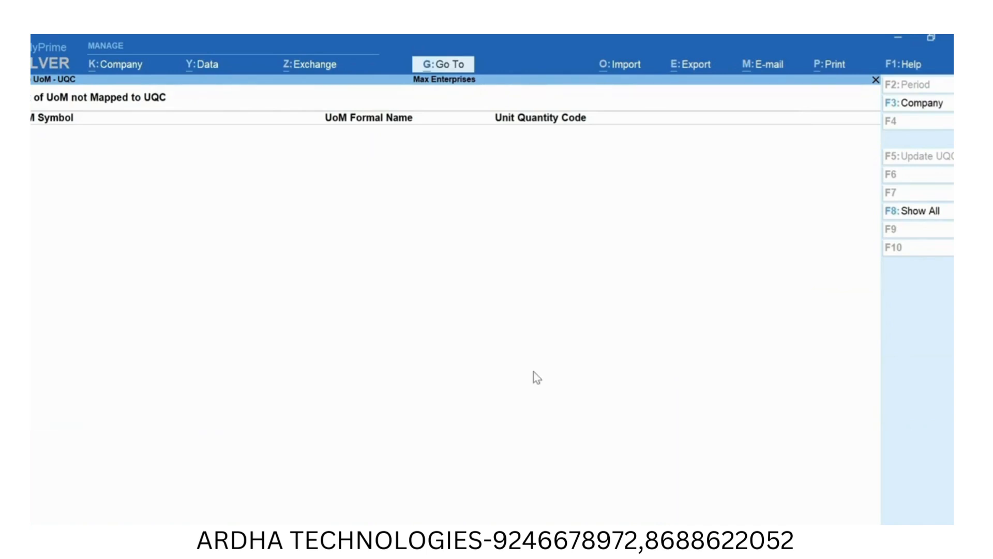
- Start creating a new ledger master and name it CGST, without an alias
{"action": "key", "text": "alt+g"}
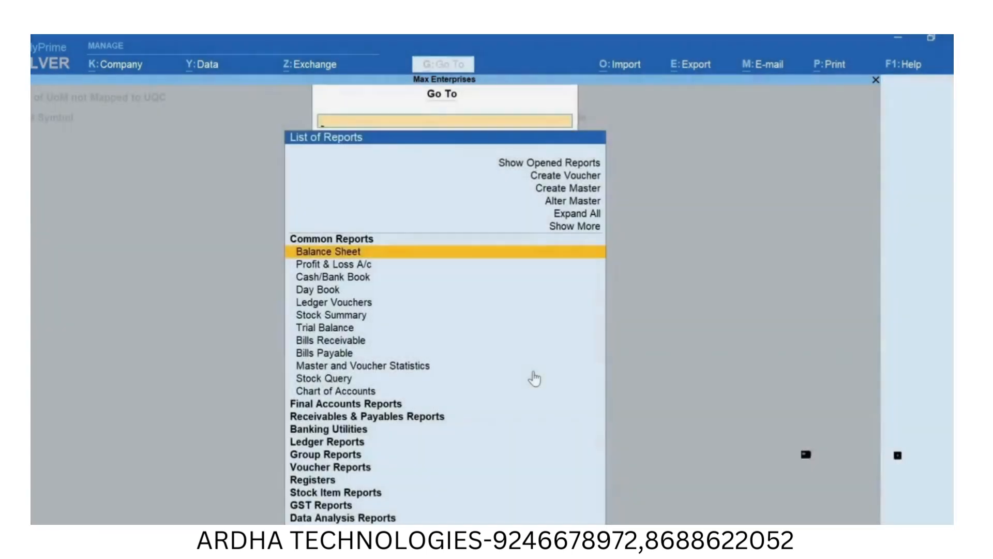
{"action": "key", "text": "Up"}
{"action": "key", "text": "Up"}
{"action": "key", "text": "Up"}
{"action": "key", "text": "Up"}
{"action": "key", "text": "Return"}
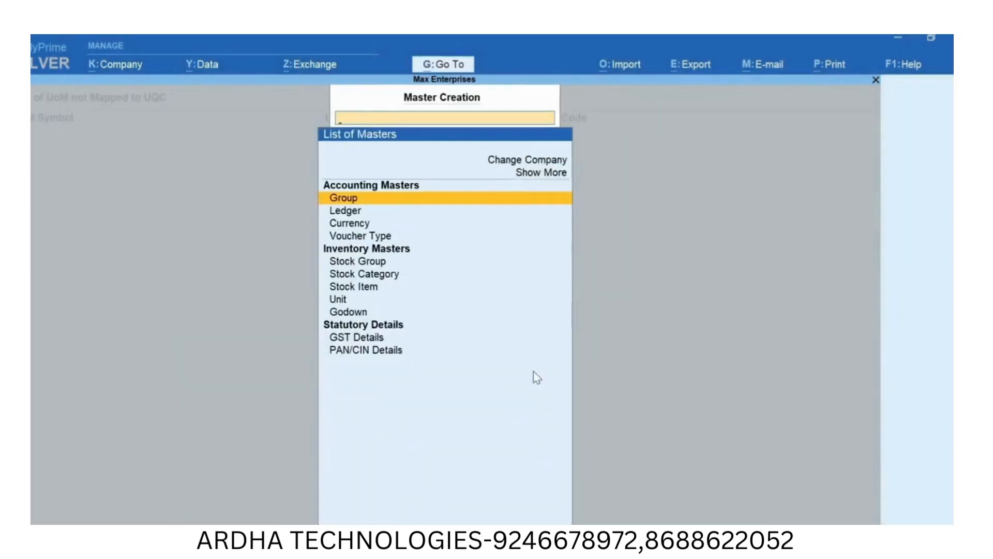
{"action": "key", "text": "Down"}
{"action": "key", "text": "Return"}
{"action": "type", "text": "CGST"}
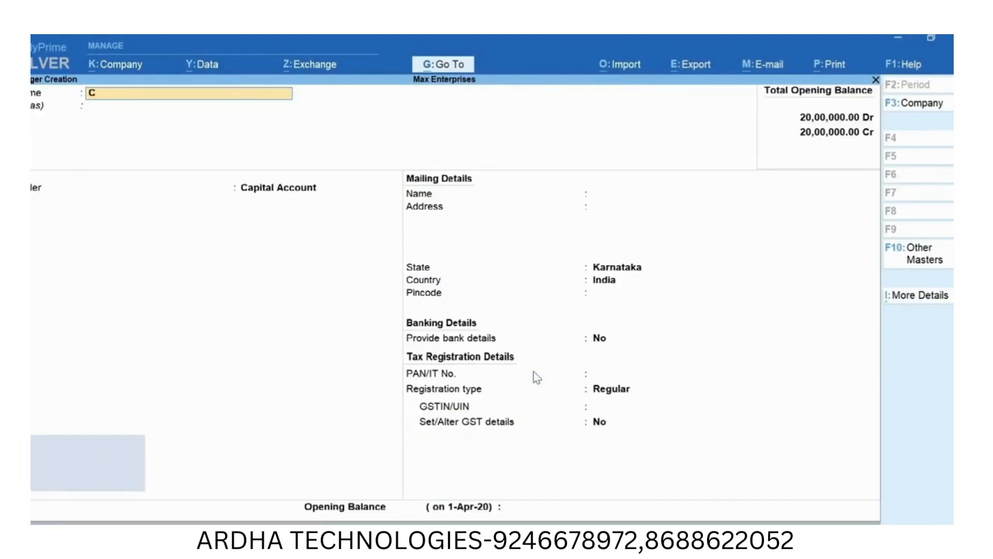
{"action": "key", "text": "Return"}
{"action": "key", "text": "Return"}
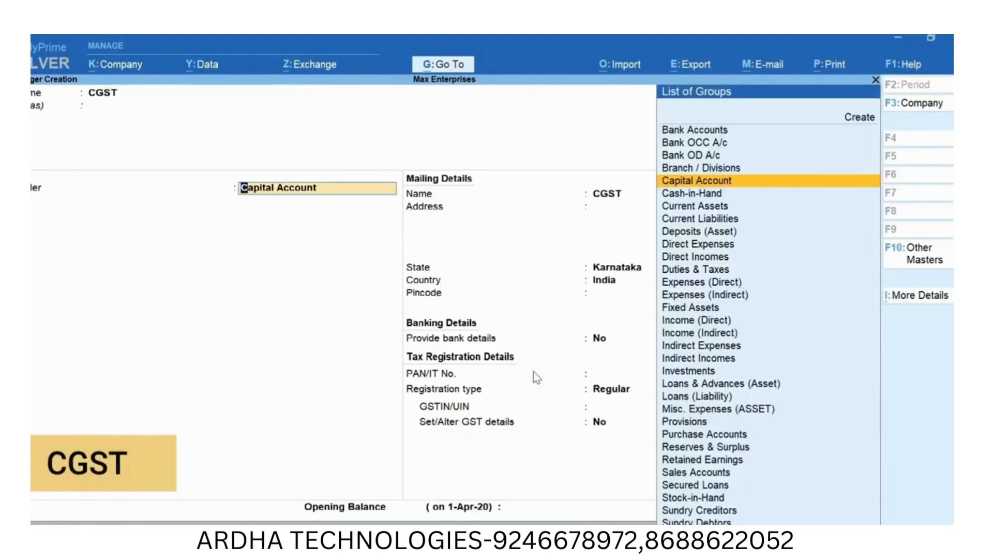
- Place the CGST ledger under Duties & Taxes with duty type GST and tax type Central Tax, and save it
{"action": "type", "text": "Du"}
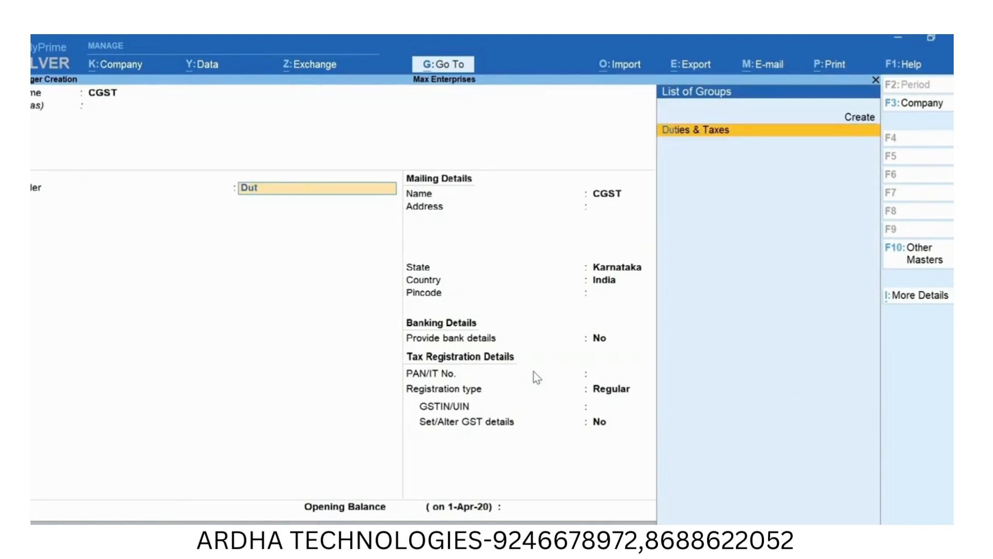
{"action": "type", "text": "t"}
{"action": "key", "text": "Return"}
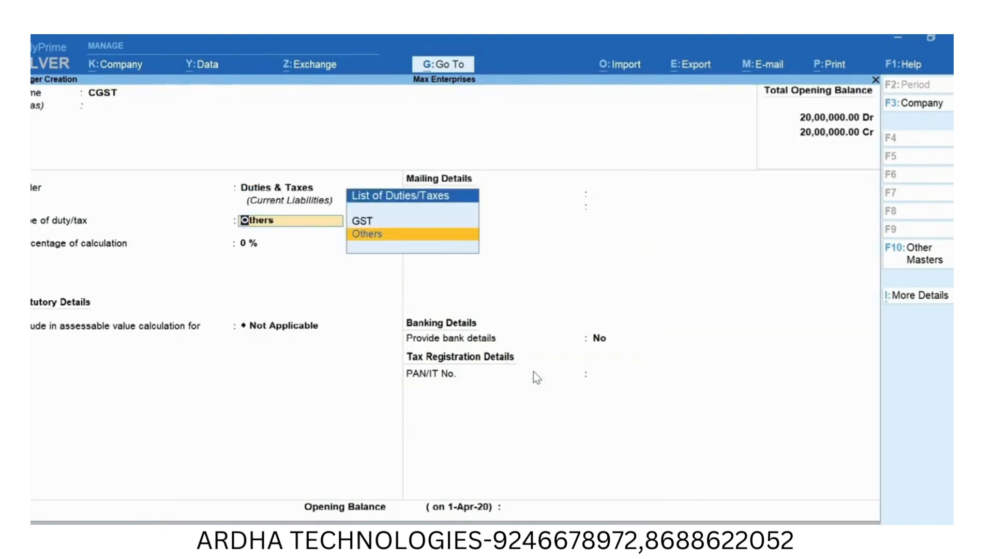
{"action": "key", "text": "Up"}
{"action": "key", "text": "Return"}
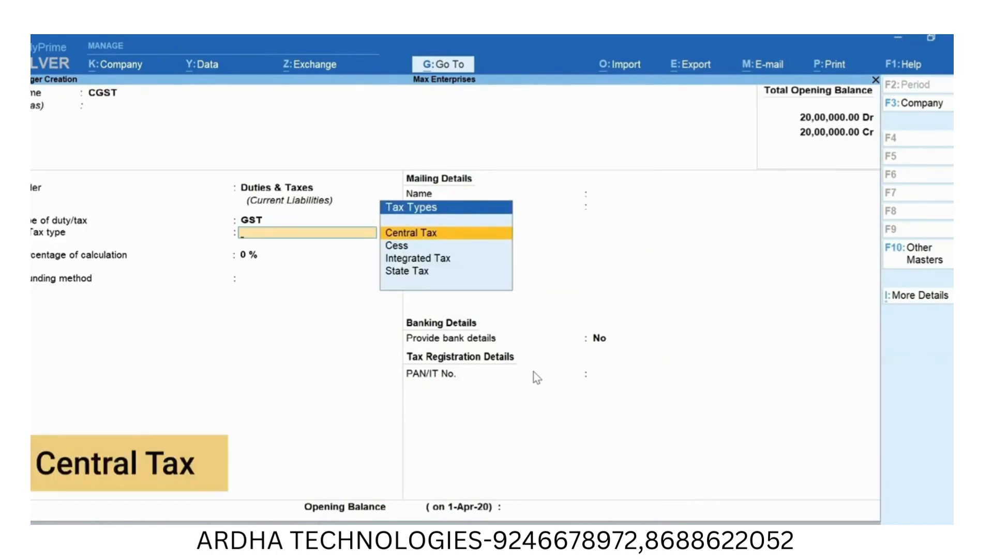
{"action": "key", "text": "Return"}
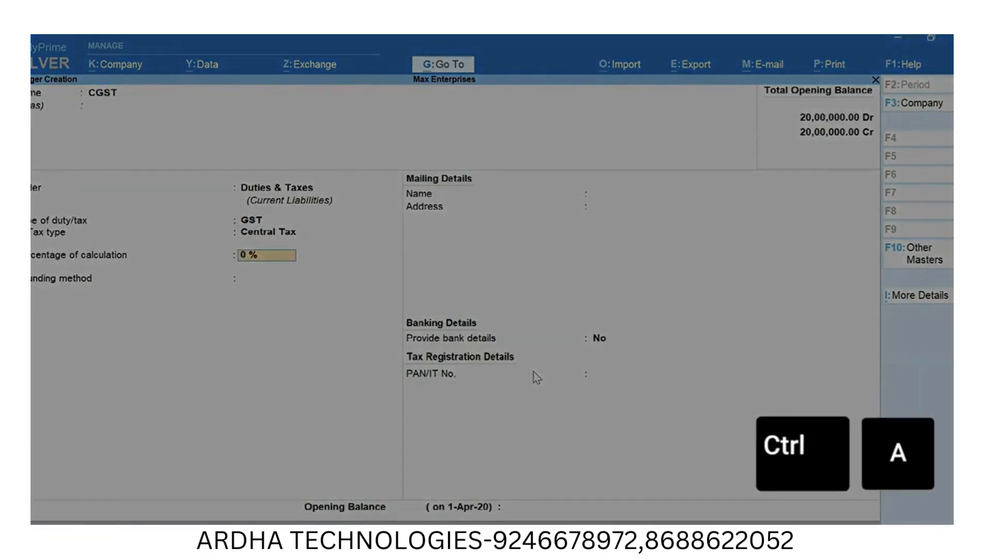
{"action": "key", "text": "ctrl+a"}
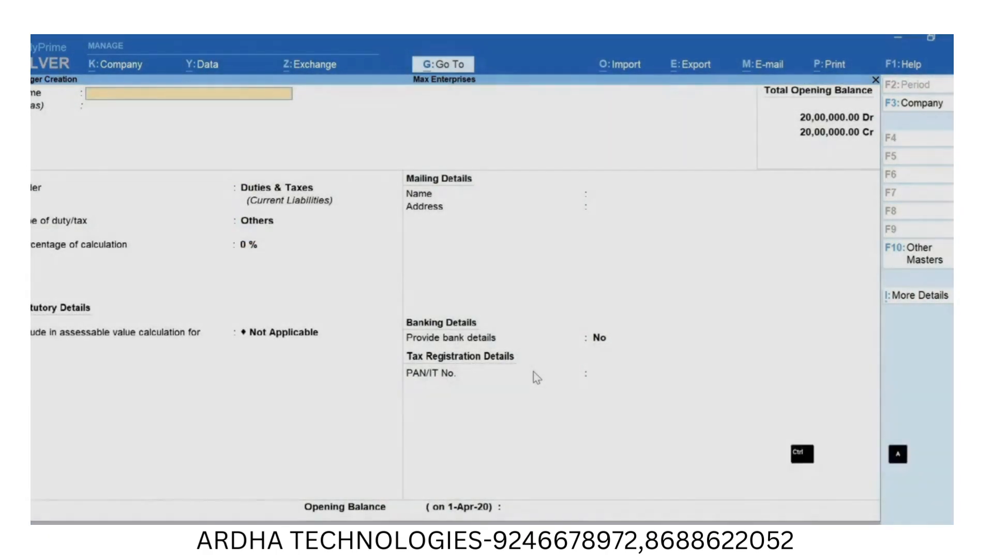
- Create an SGST ledger under Duties & Taxes with duty type GST and tax type State Tax, and save it
{"action": "type", "text": "SGS"}
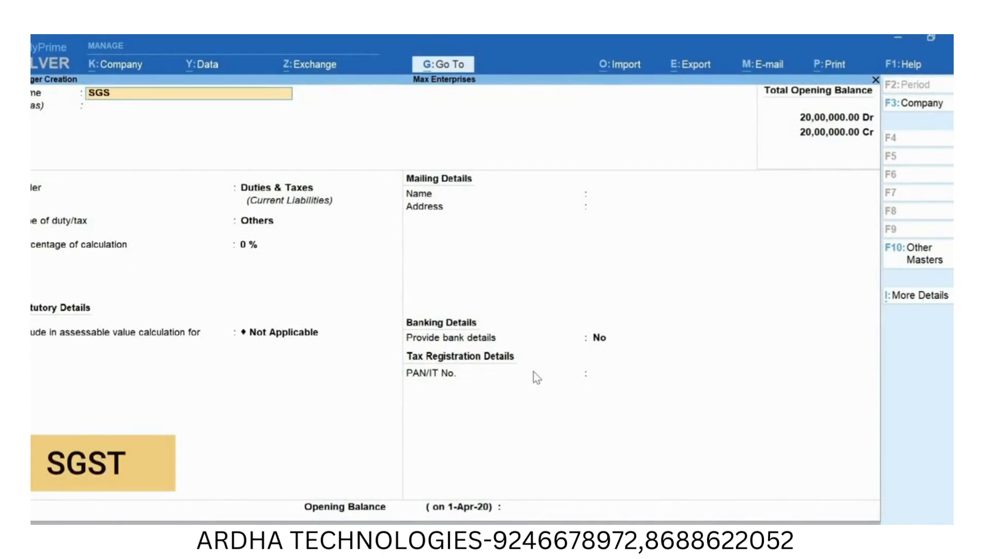
{"action": "type", "text": "T"}
{"action": "key", "text": "Return"}
{"action": "key", "text": "Return"}
{"action": "key", "text": "Return"}
{"action": "key", "text": "Up"}
{"action": "key", "text": "Return"}
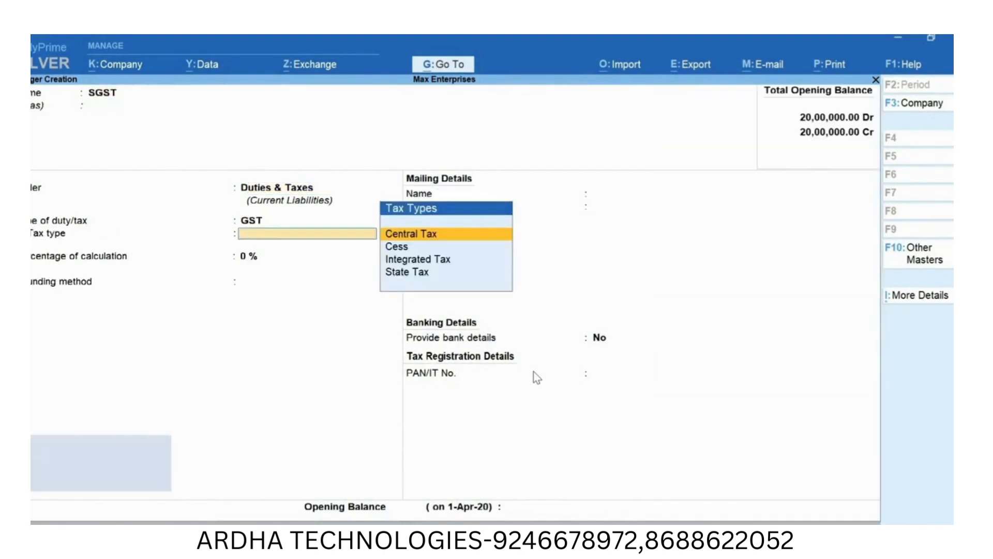
{"action": "key", "text": "Down"}
{"action": "key", "text": "Down"}
{"action": "key", "text": "Down"}
{"action": "key", "text": "Return"}
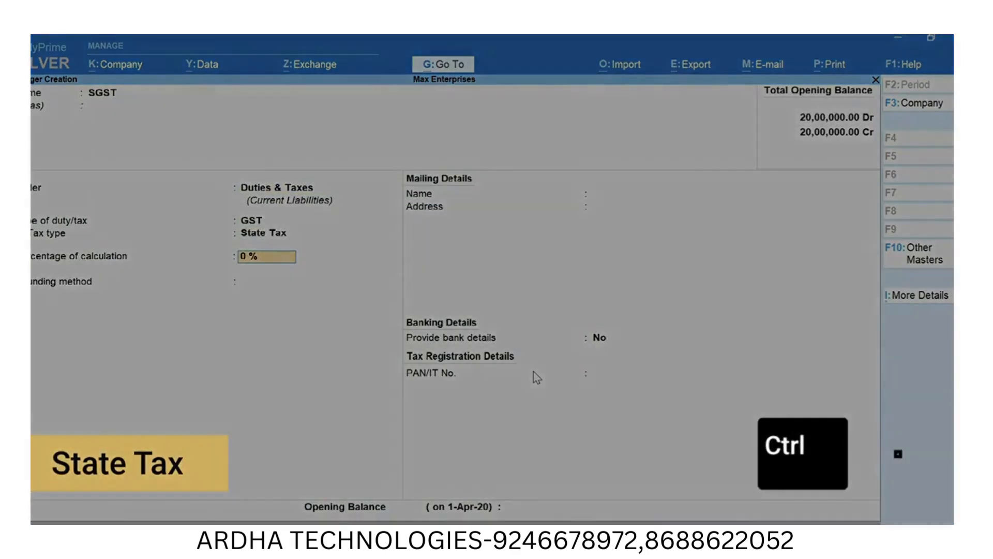
{"action": "key", "text": "ctrl+a"}
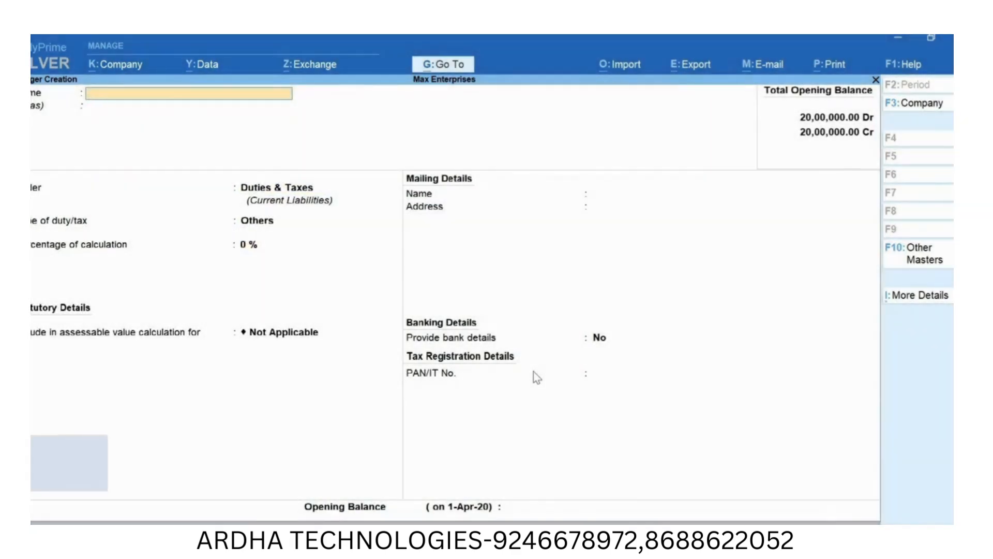
- Create an IGST ledger under Duties & Taxes with duty type GST and tax type Integrated Tax, and save it
{"action": "type", "text": "IGST"}
{"action": "key", "text": "Return"}
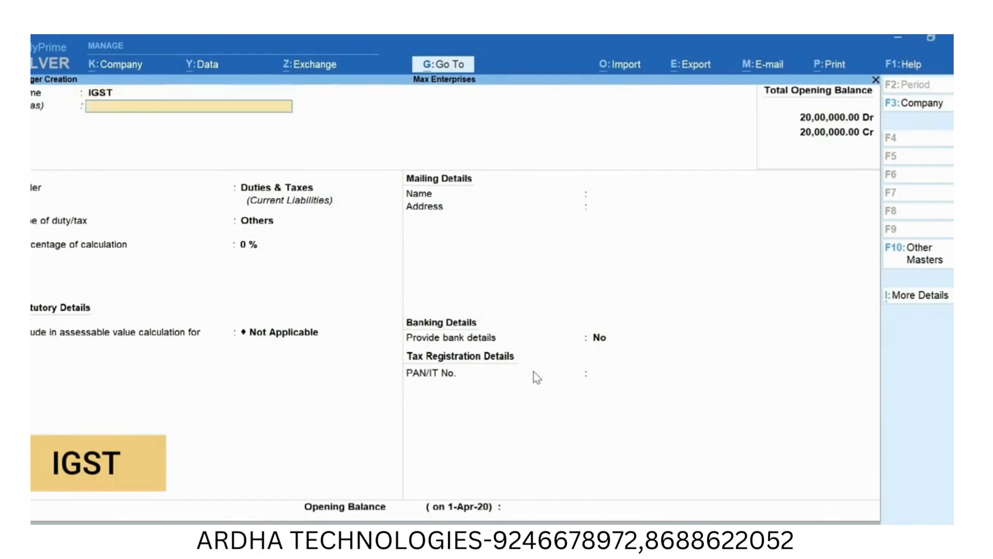
{"action": "key", "text": "Return"}
{"action": "key", "text": "Return"}
{"action": "key", "text": "Up"}
{"action": "key", "text": "Return"}
{"action": "key", "text": "Down"}
{"action": "key", "text": "Down"}
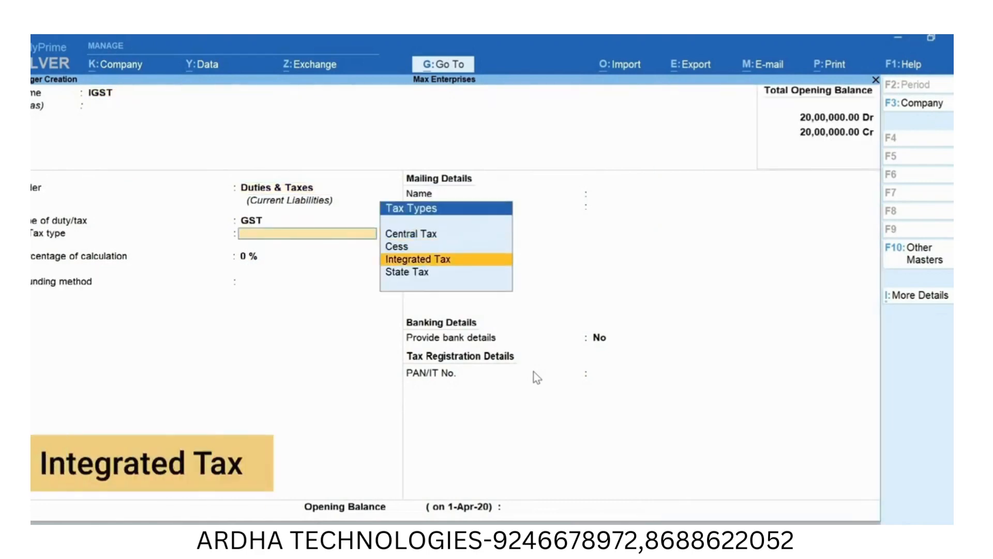
{"action": "key", "text": "Return"}
{"action": "key", "text": "ctrl+a"}
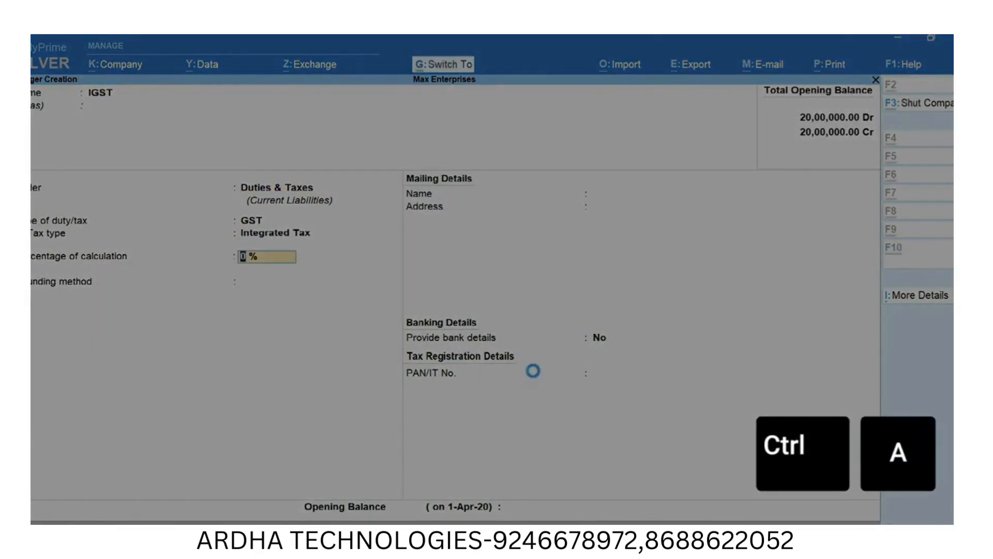